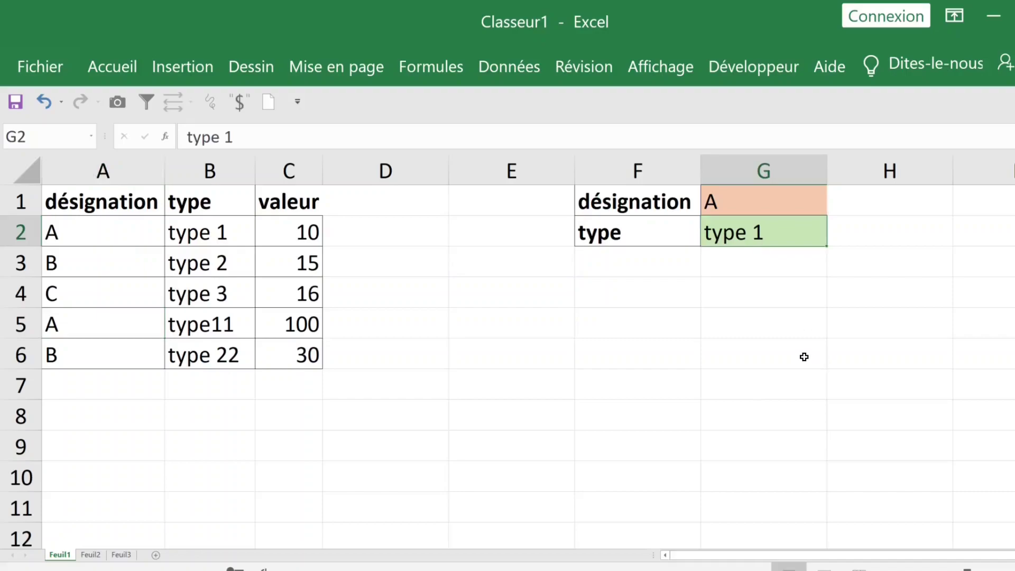
Clear the type criterion in cell G2.
{"action": "left_click", "coordinate": [762, 195]}
{"action": "left_click", "coordinate": [743, 231]}
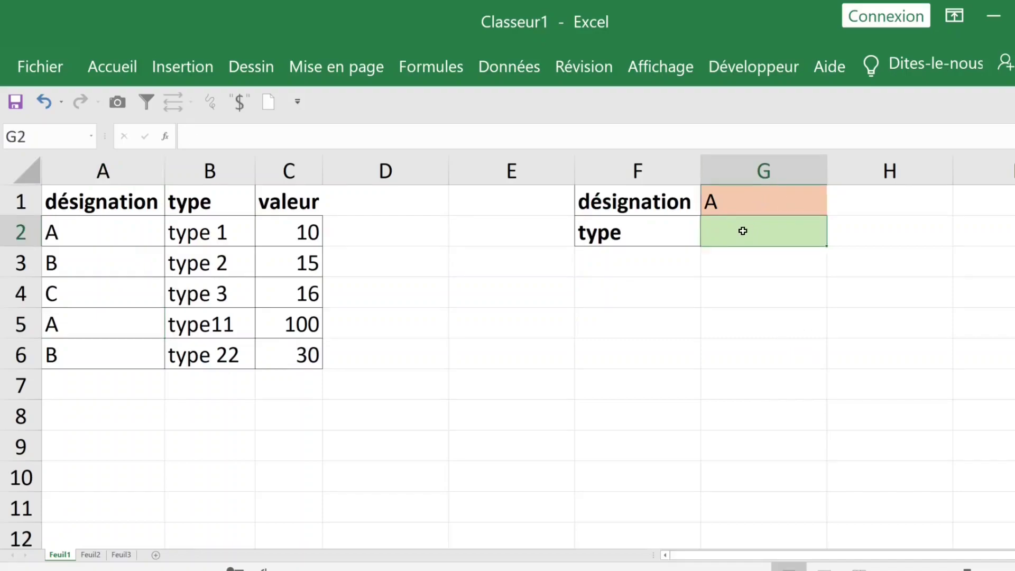
{"action": "left_click", "coordinate": [907, 211]}
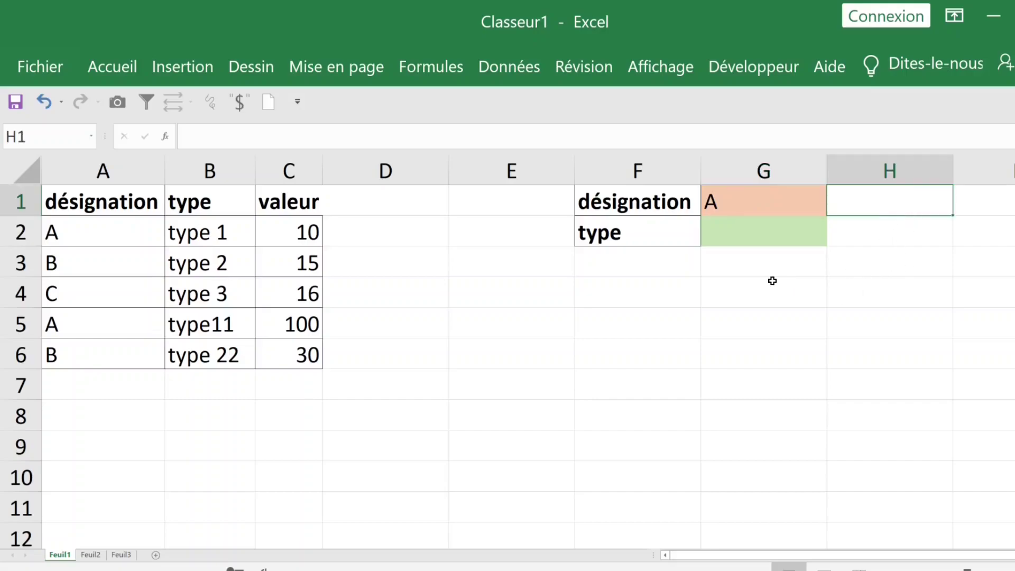
Format cell G4 with a dark blue fill and a white font colour.
{"action": "left_click", "coordinate": [773, 281]}
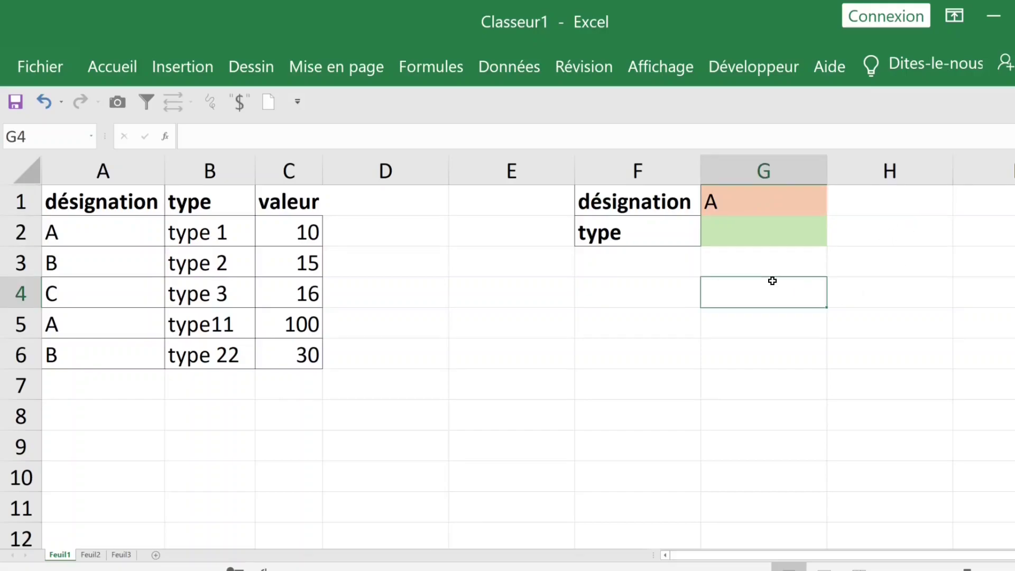
{"action": "left_click", "coordinate": [111, 66]}
{"action": "left_click", "coordinate": [277, 155]}
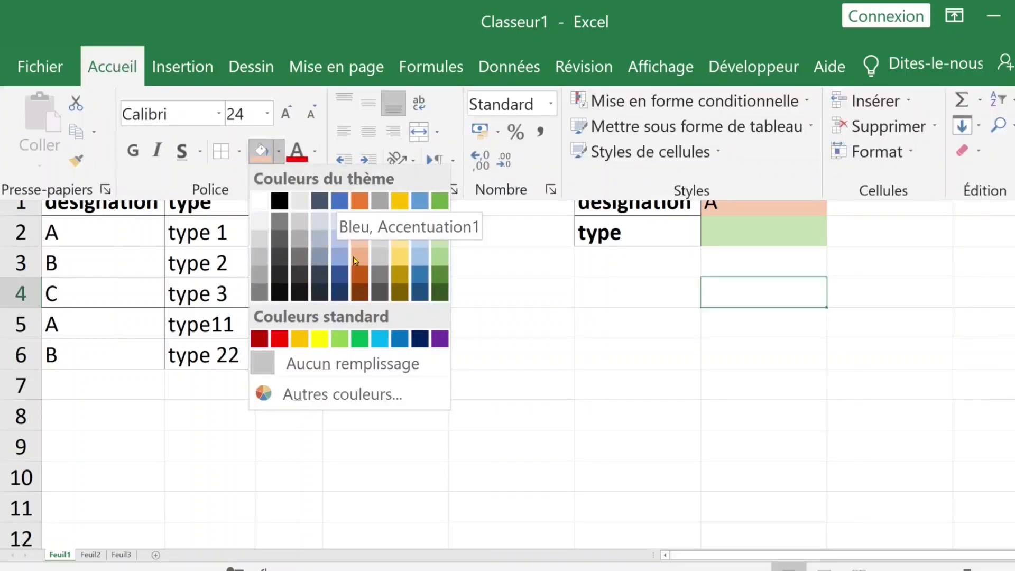
{"action": "left_click", "coordinate": [420, 339]}
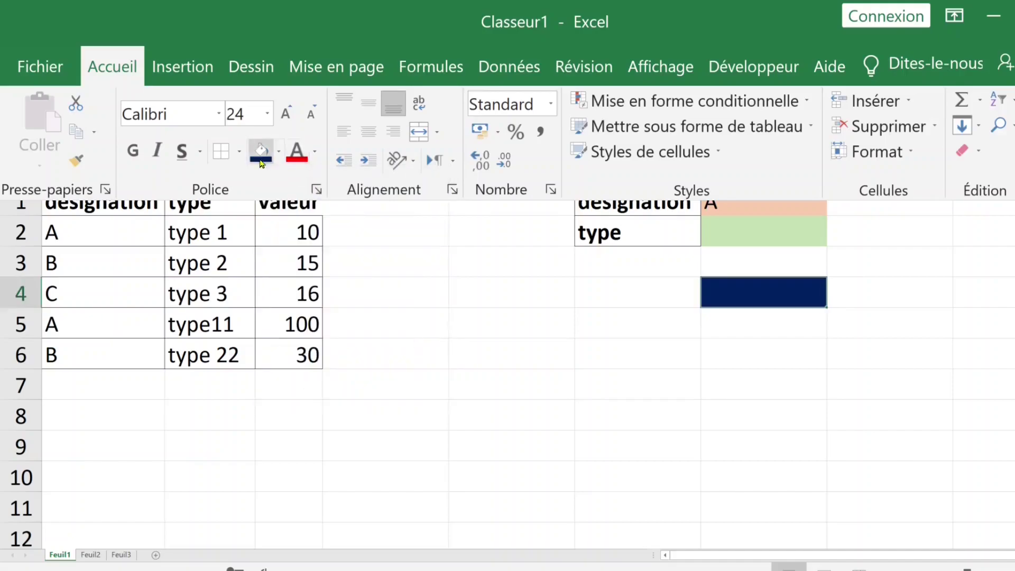
{"action": "left_click", "coordinate": [314, 151]}
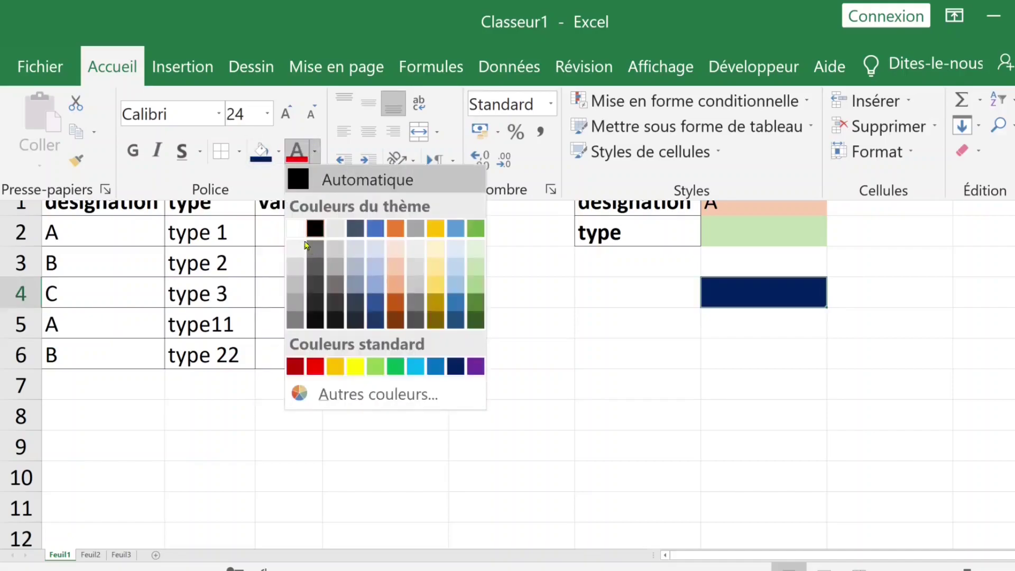
{"action": "left_click", "coordinate": [299, 230]}
{"action": "left_click", "coordinate": [780, 355]}
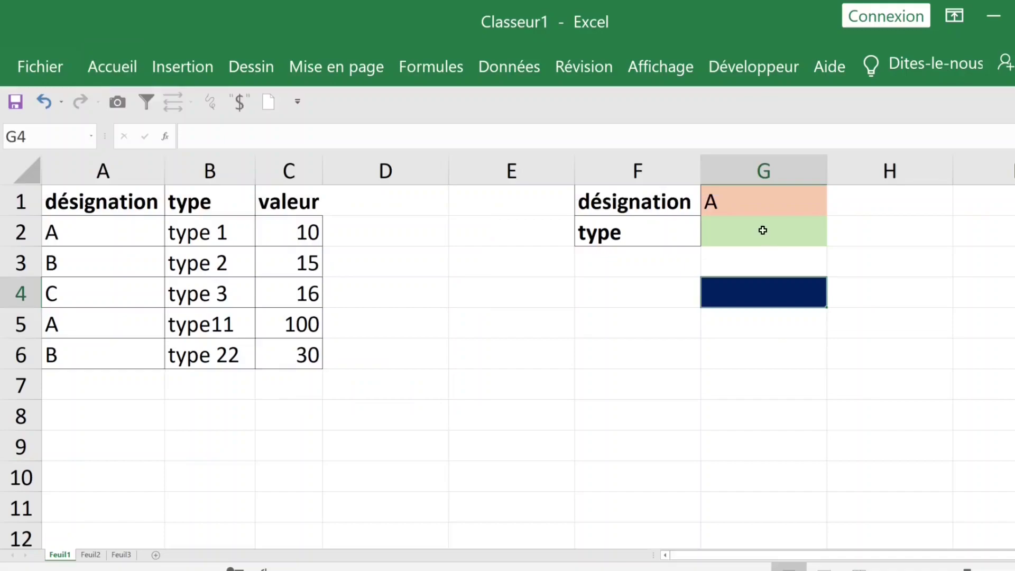
{"action": "left_click", "coordinate": [763, 230]}
{"action": "left_click", "coordinate": [743, 200]}
{"action": "left_click", "coordinate": [104, 236]}
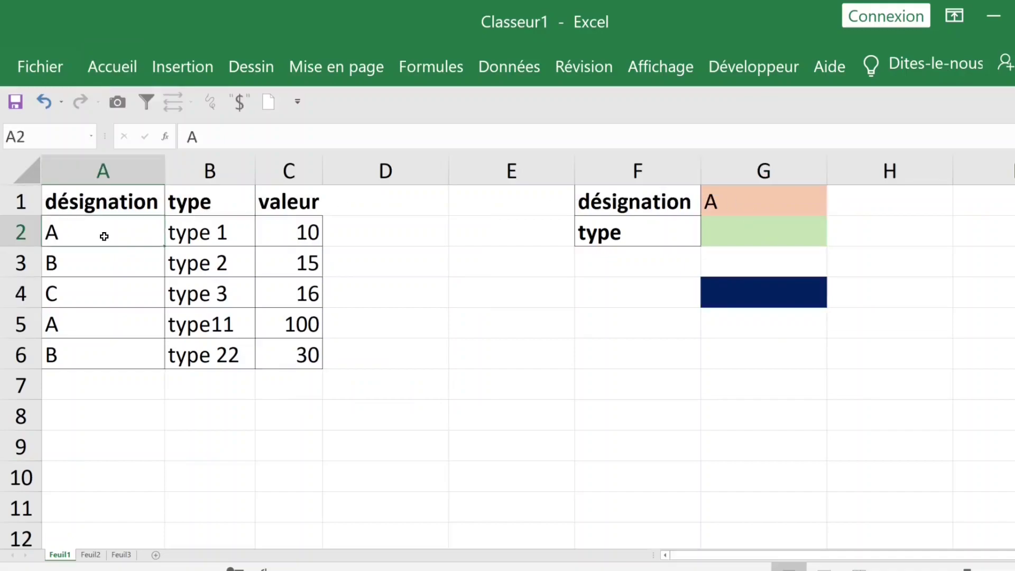
{"action": "left_click", "coordinate": [304, 230]}
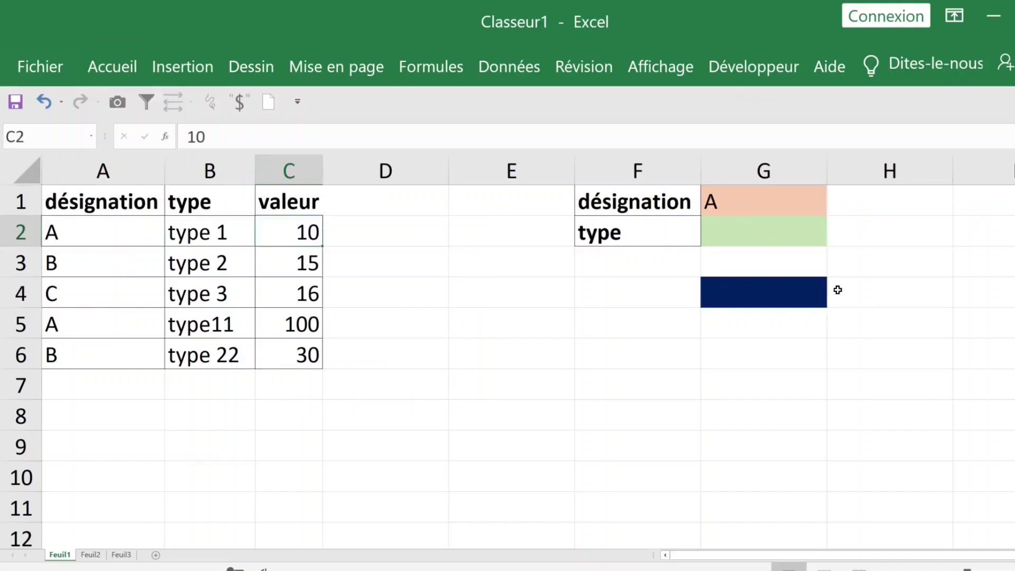
Start a RECHERCHEV formula in cell G4 with the désignation in G1 as the lookup value.
{"action": "left_click", "coordinate": [795, 302]}
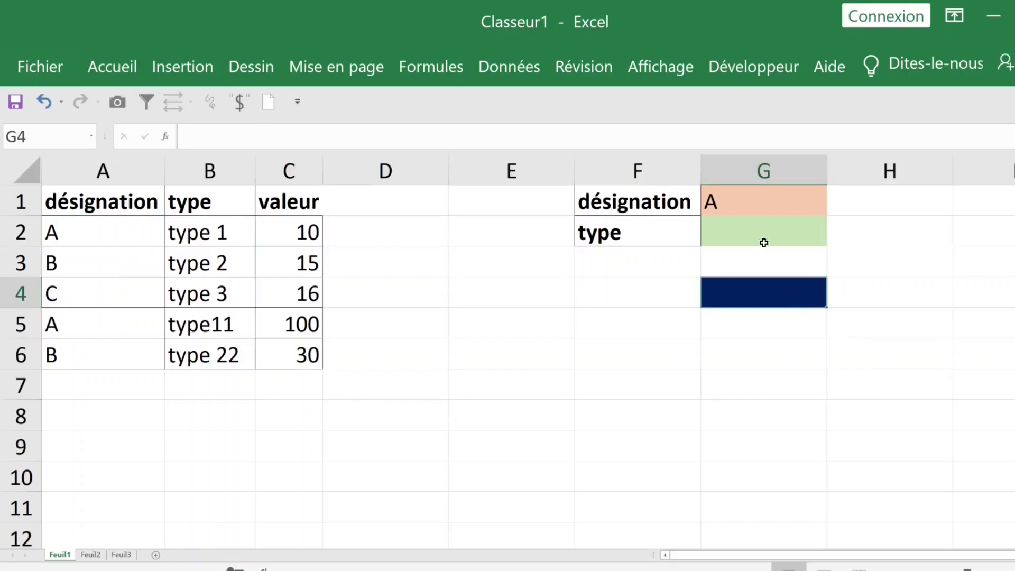
{"action": "double_click", "coordinate": [795, 294]}
{"action": "type", "text": "=r"}
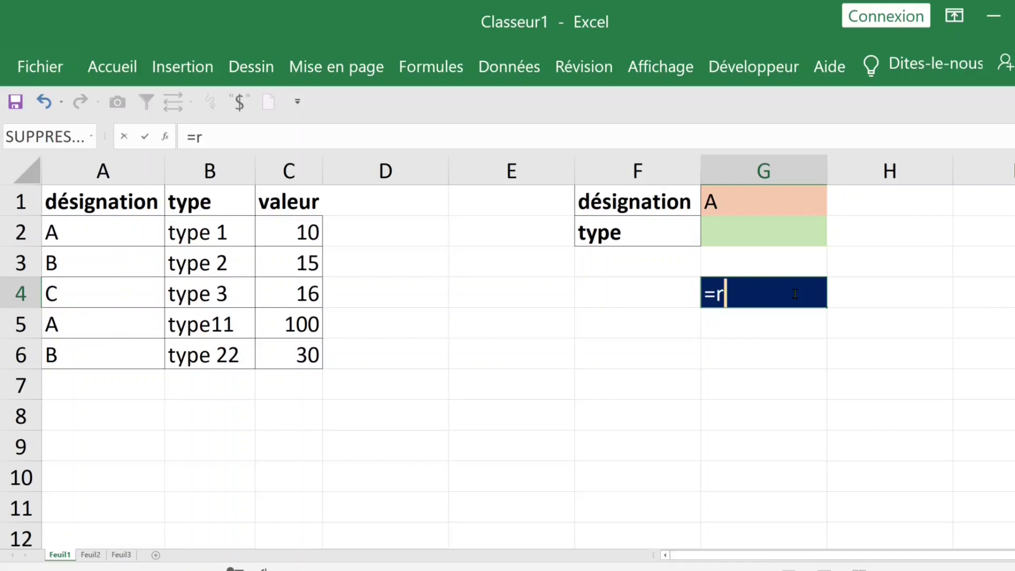
{"action": "type", "text": "echerc"}
{"action": "key", "text": "Tab"}
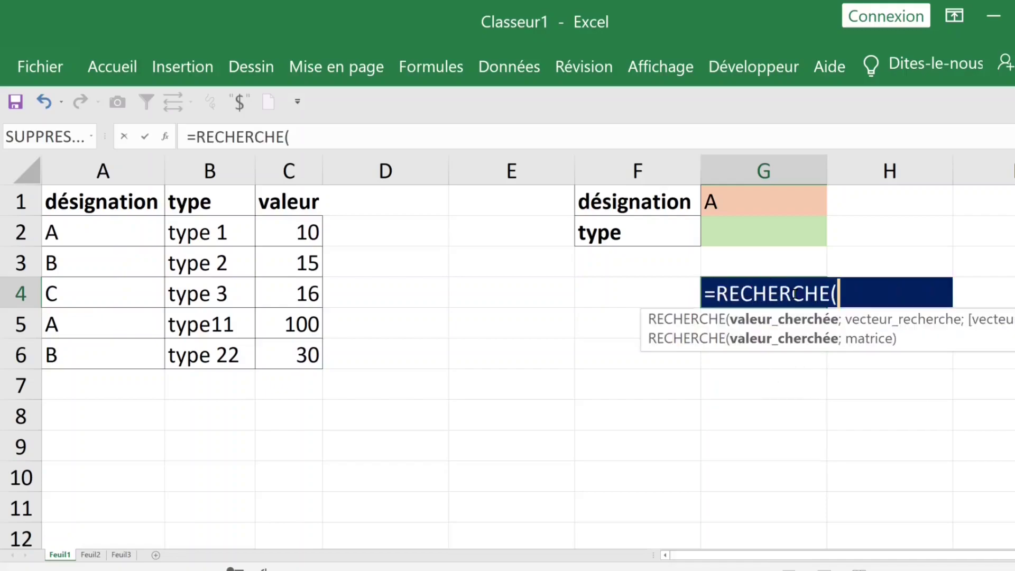
{"action": "left_click", "coordinate": [831, 294]}
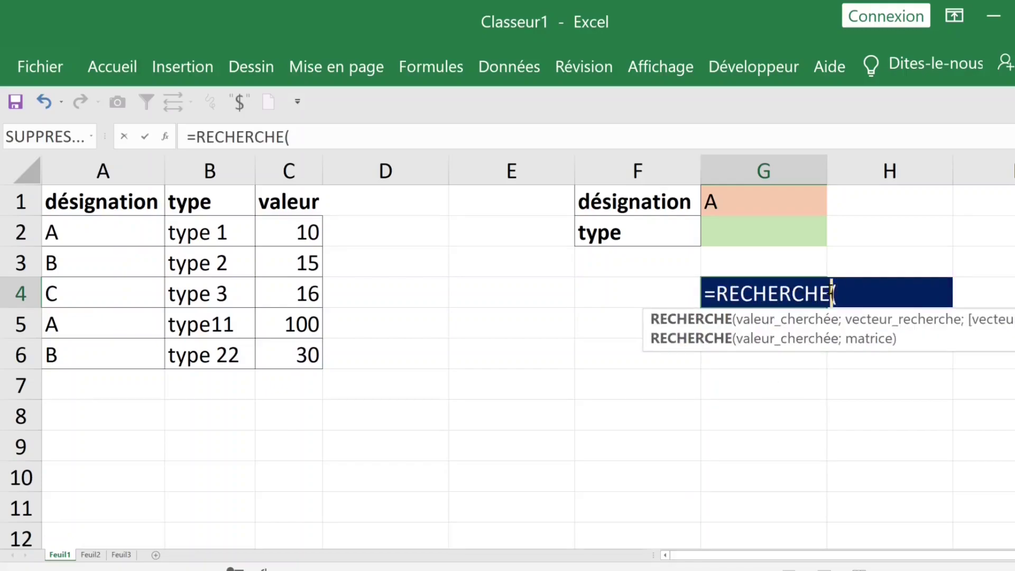
{"action": "type", "text": "v"}
{"action": "left_click", "coordinate": [867, 294]}
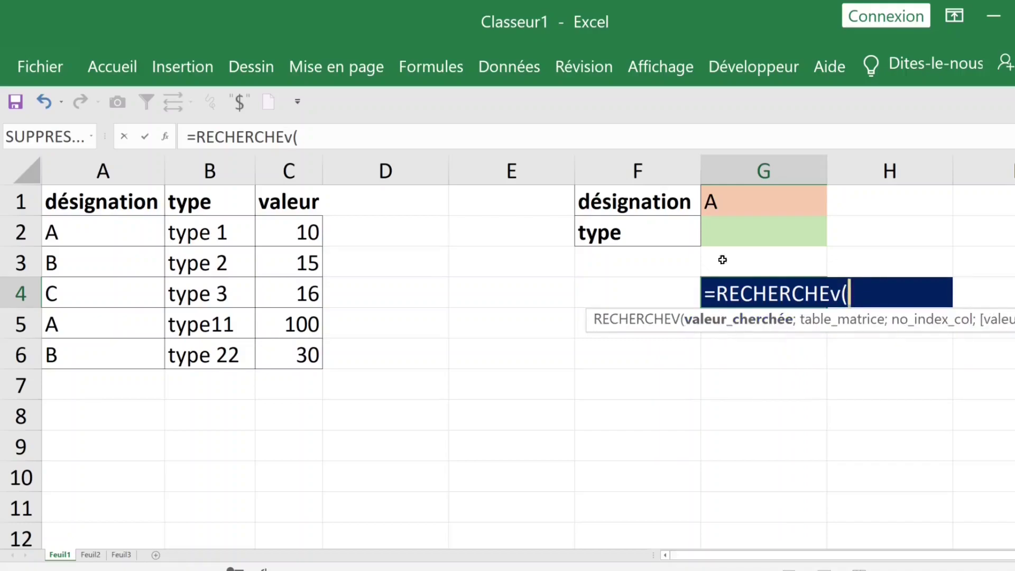
{"action": "left_click", "coordinate": [744, 205]}
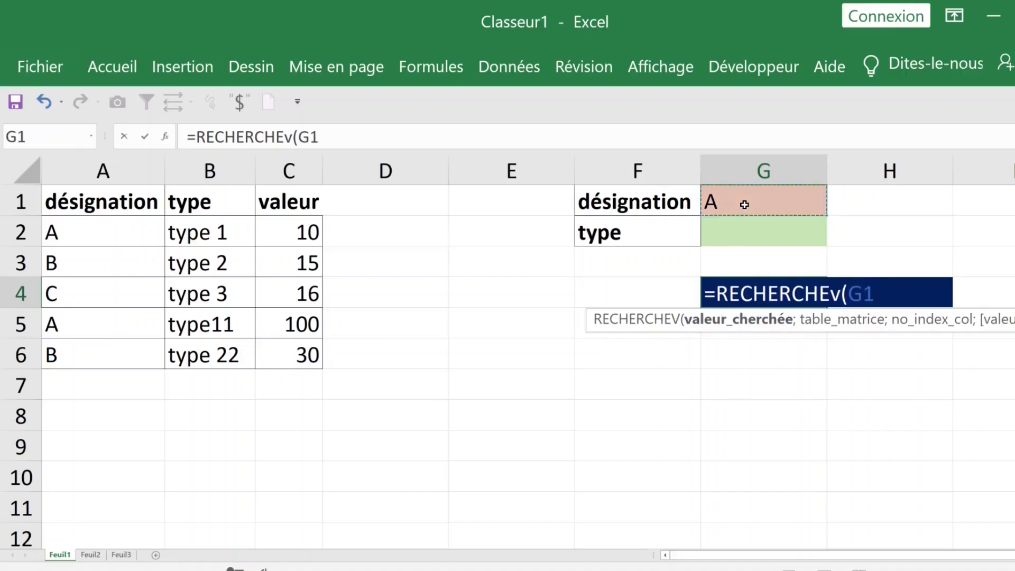
Complete the RECHERCHEV formula with table range A2:C6, column index 3 and exact match 0.
{"action": "type", "text": ";"}
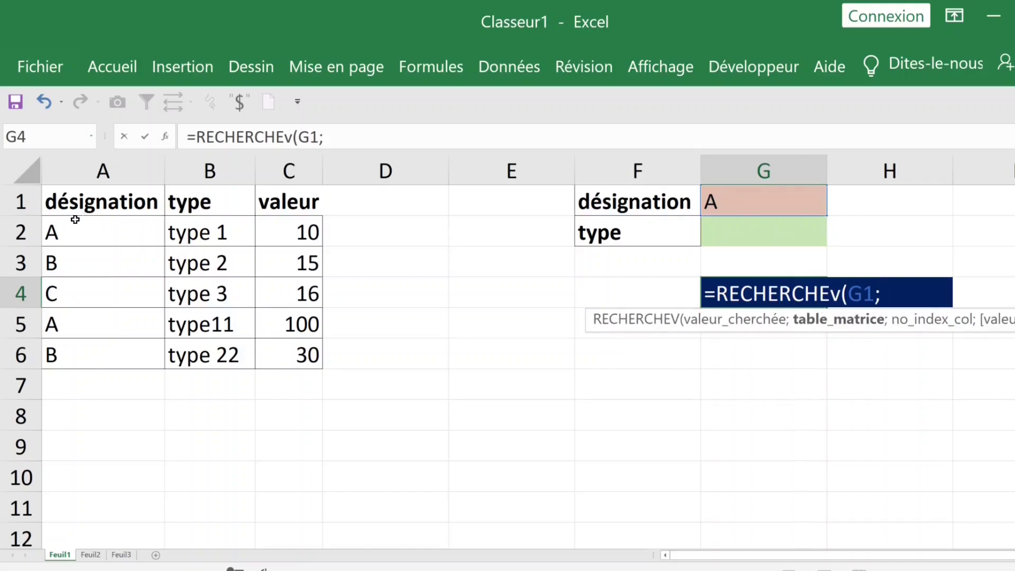
{"action": "left_click_drag", "start_coordinate": [65, 224], "coordinate": [280, 350]}
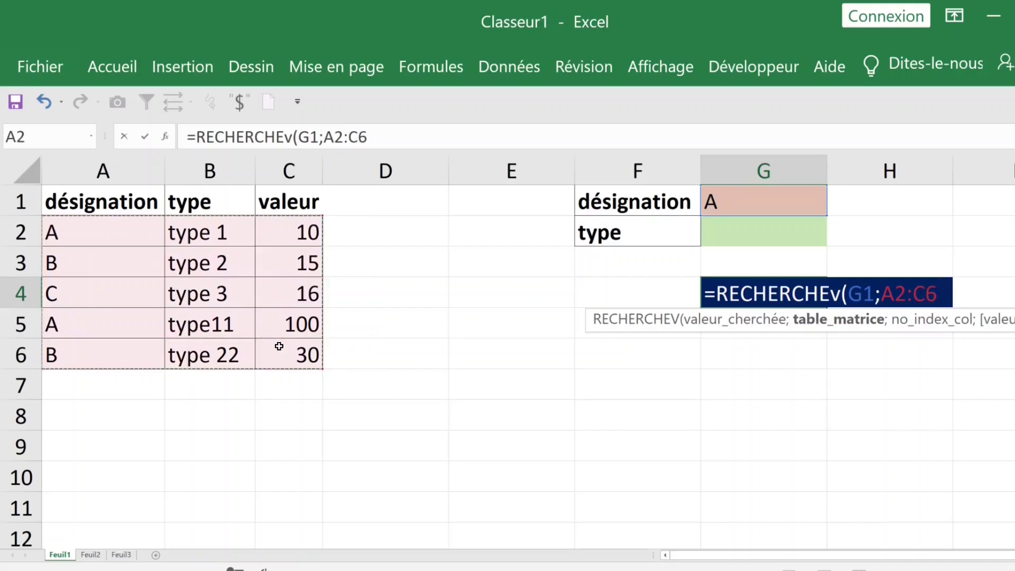
{"action": "type", "text": ";"}
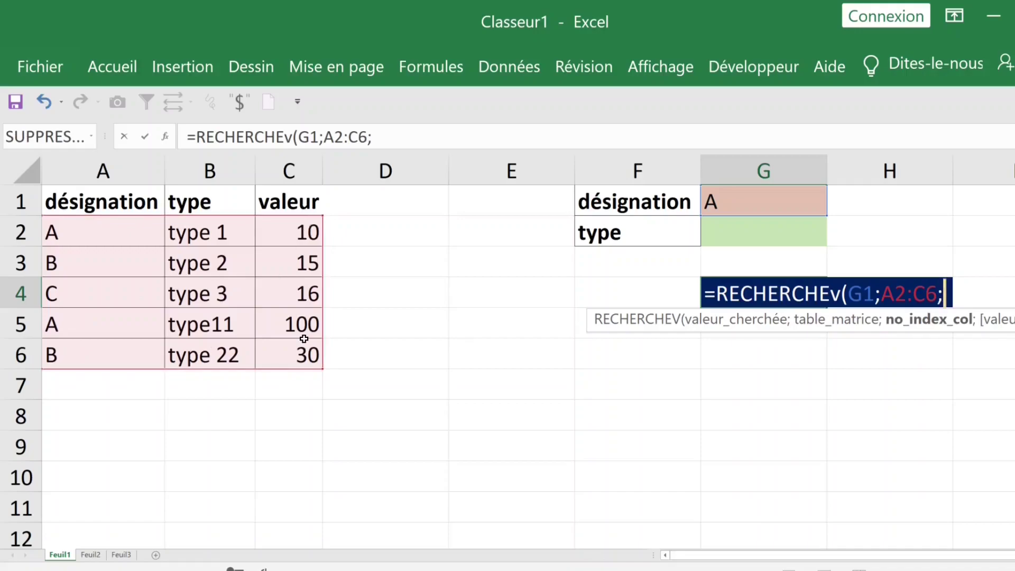
{"action": "type", "text": "3;0"}
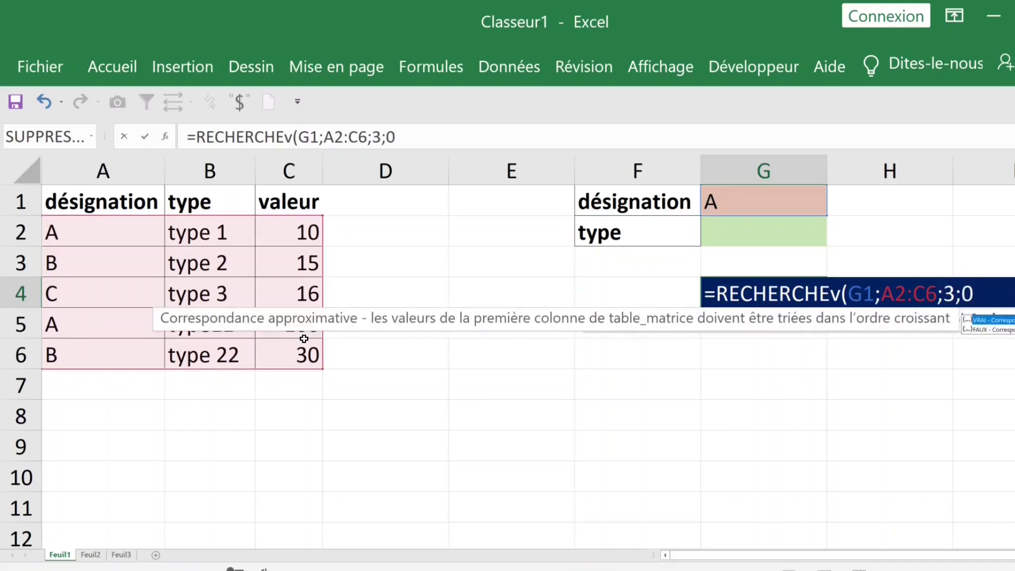
{"action": "type", "text": ")"}
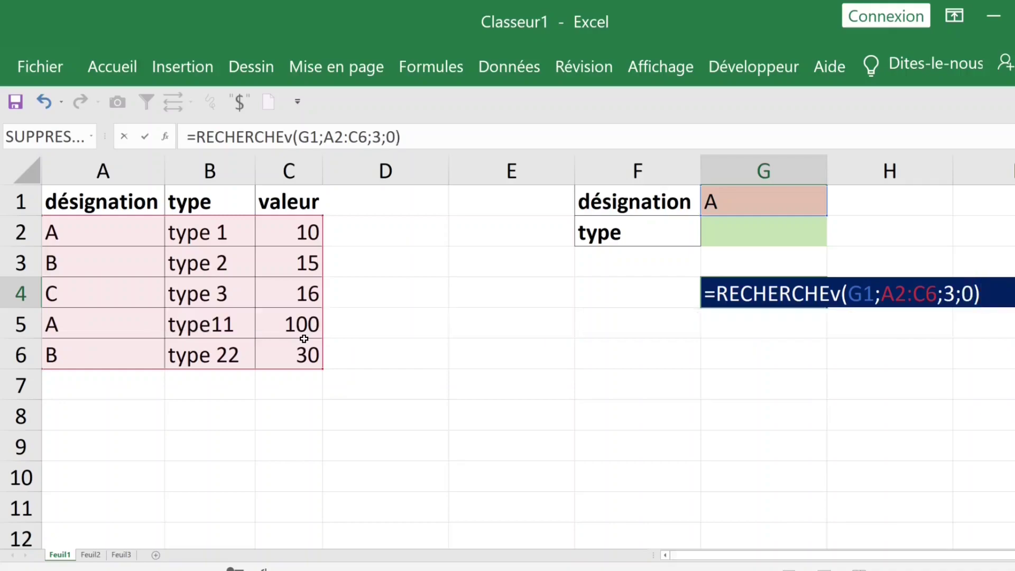
{"action": "key", "text": "Return"}
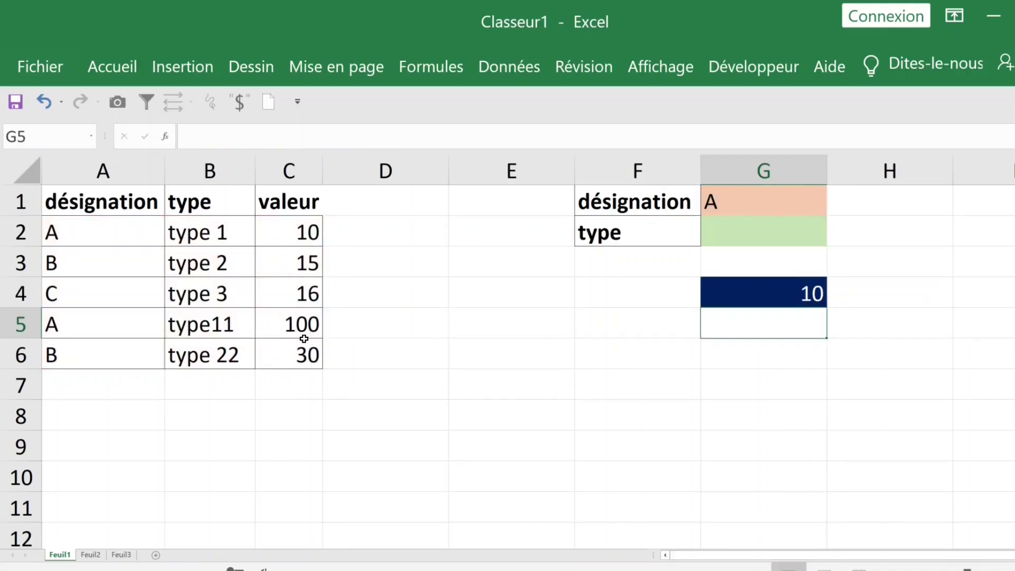
{"action": "left_click_drag", "start_coordinate": [83, 235], "coordinate": [276, 235]}
{"action": "left_click_drag", "start_coordinate": [64, 234], "coordinate": [270, 235]}
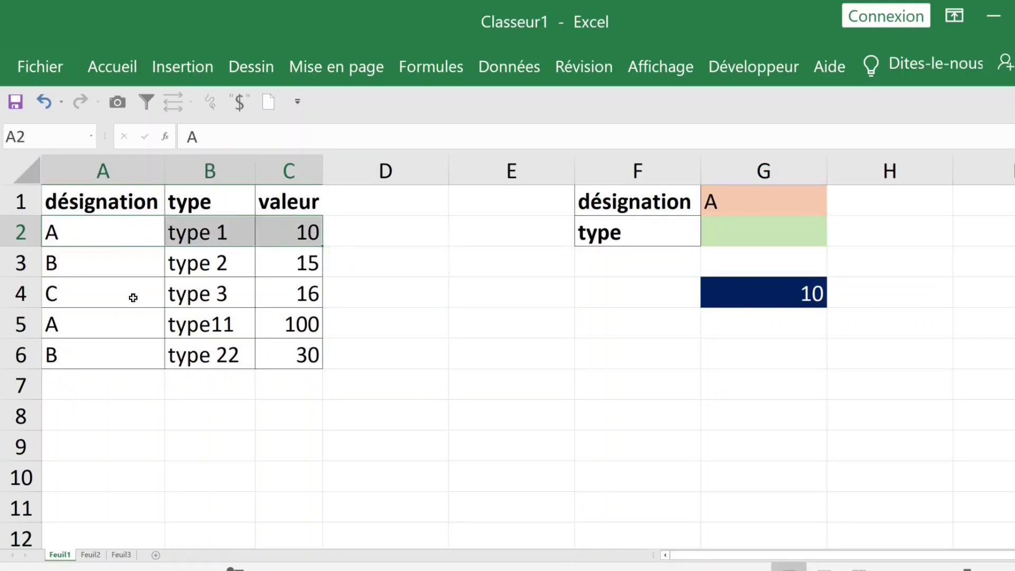
{"action": "left_click", "coordinate": [100, 327]}
{"action": "left_click_drag", "start_coordinate": [155, 327], "coordinate": [289, 326]}
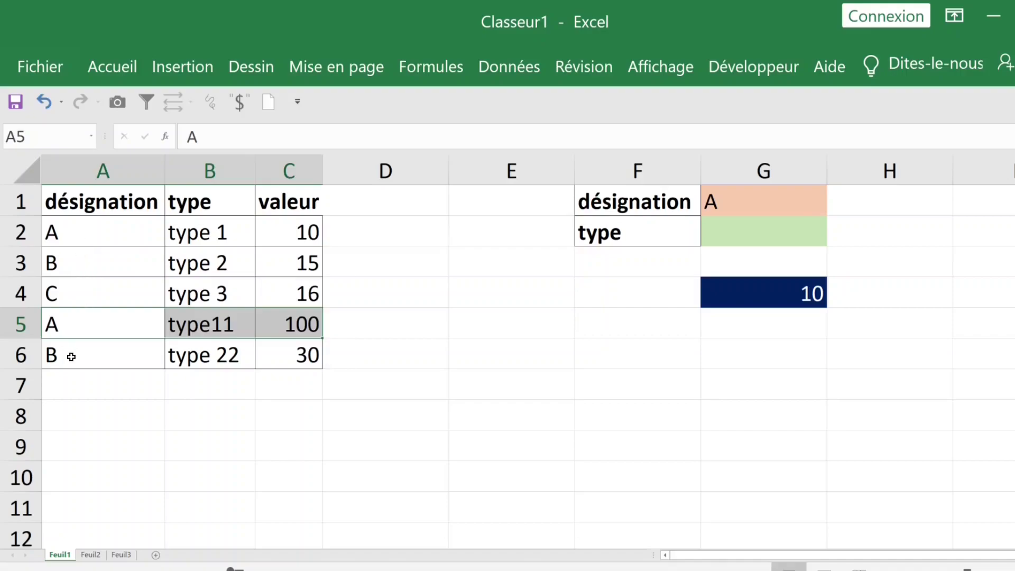
Enter "type 1" as the type criterion in cell G2.
{"action": "left_click", "coordinate": [746, 202]}
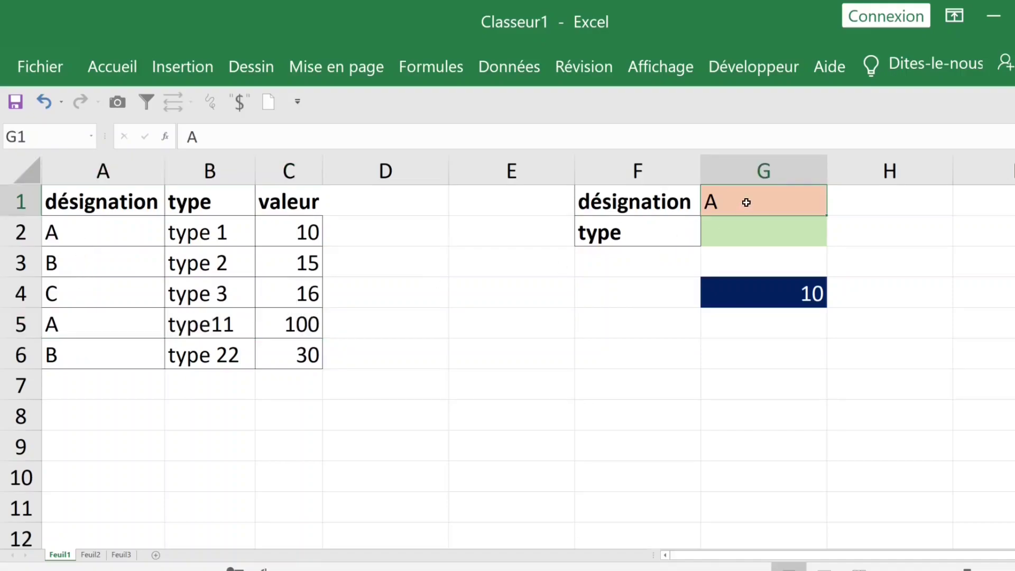
{"action": "left_click", "coordinate": [744, 221]}
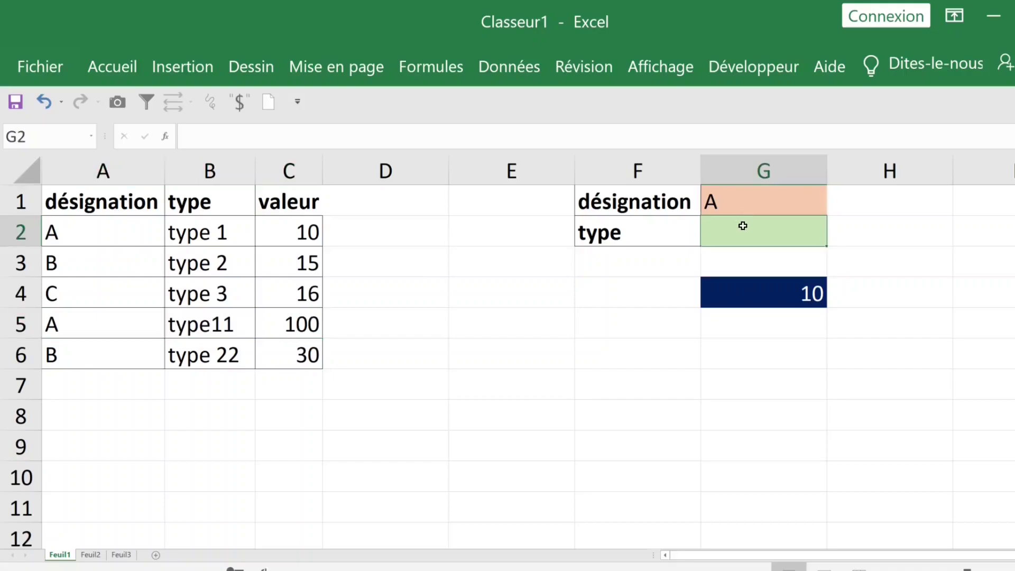
{"action": "type", "text": "type"}
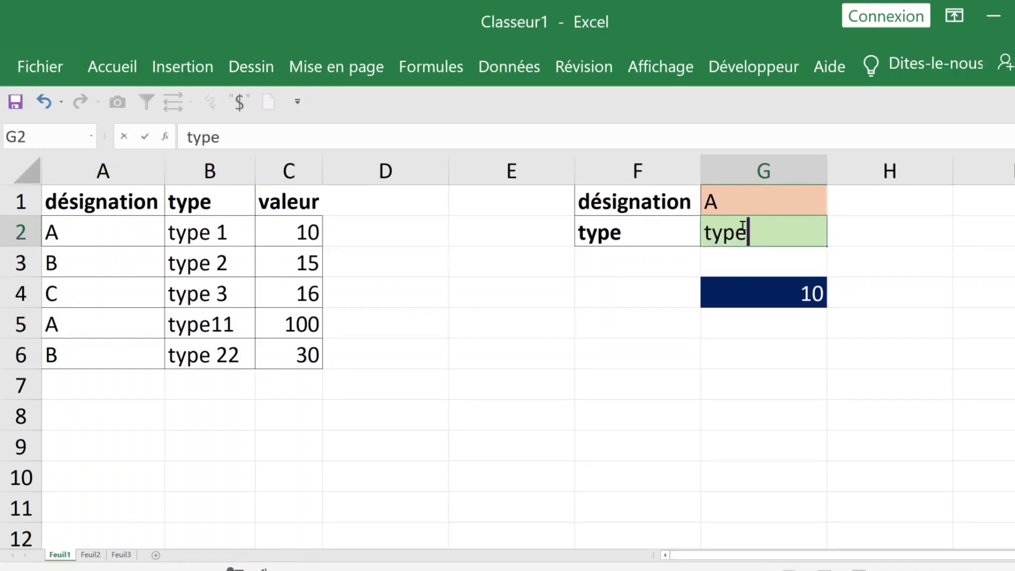
{"action": "type", "text": " 1"}
{"action": "left_click", "coordinate": [801, 352]}
{"action": "left_click", "coordinate": [809, 296]}
{"action": "left_click", "coordinate": [764, 228]}
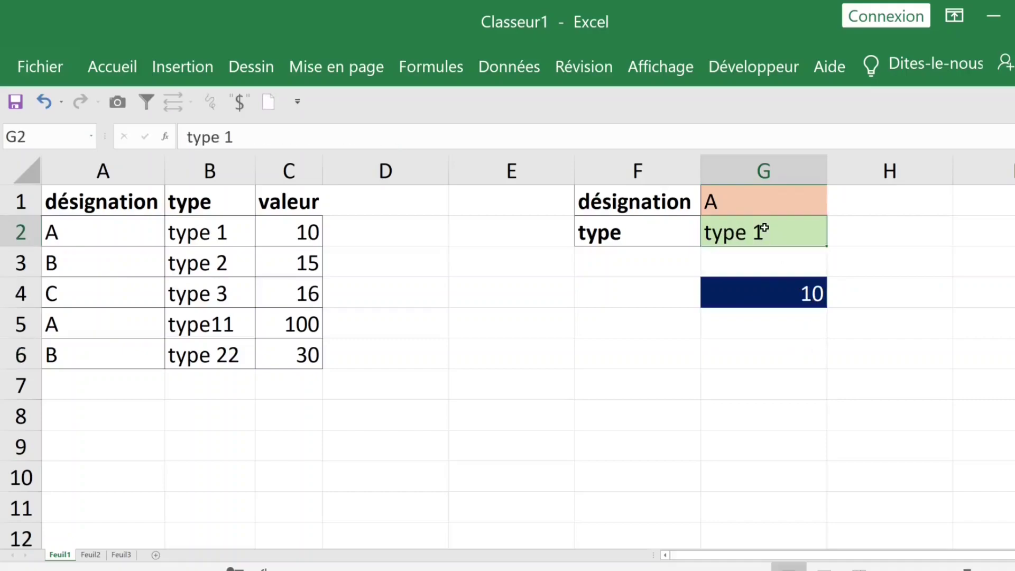
Insert a blank column before the désignation column of the data table.
{"action": "left_click", "coordinate": [85, 234]}
{"action": "left_click", "coordinate": [205, 232]}
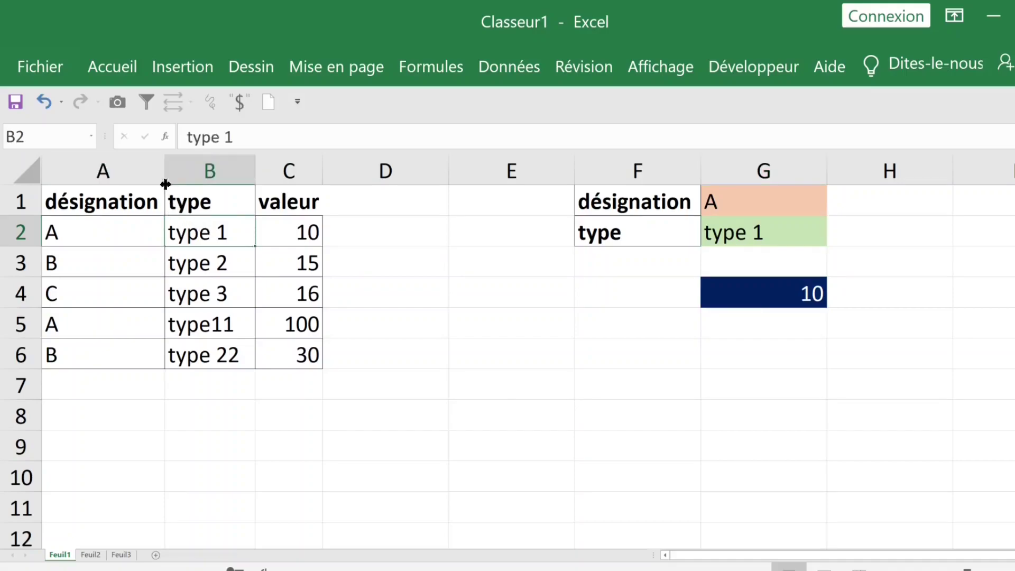
{"action": "left_click", "coordinate": [106, 169]}
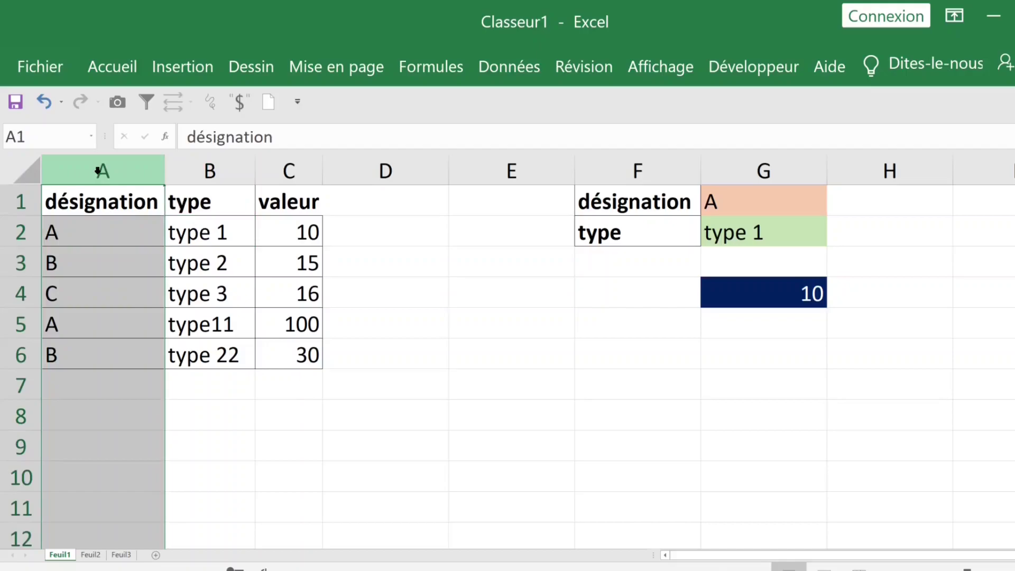
{"action": "key", "text": "ctrl+plus"}
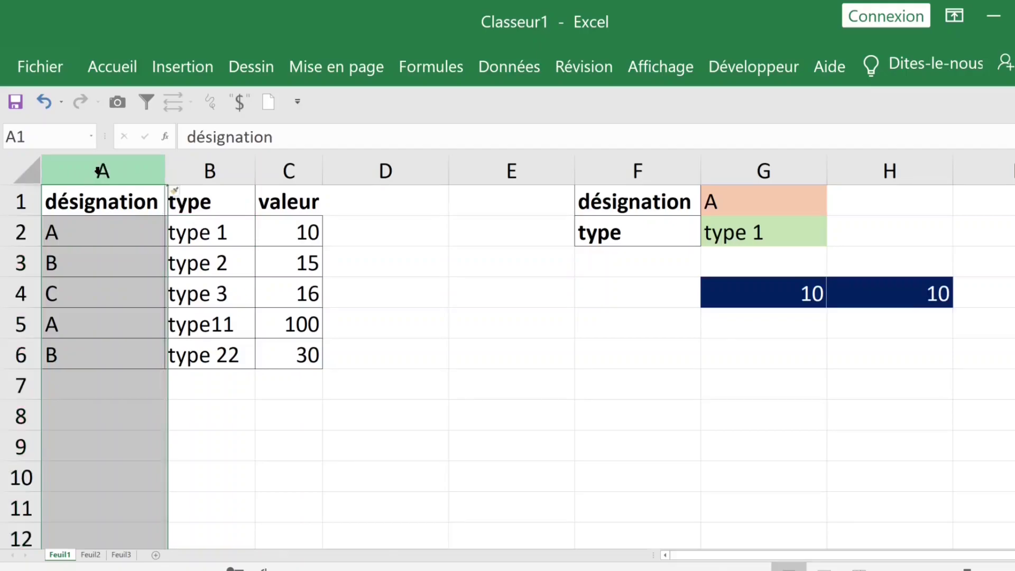
{"action": "left_click", "coordinate": [153, 211]}
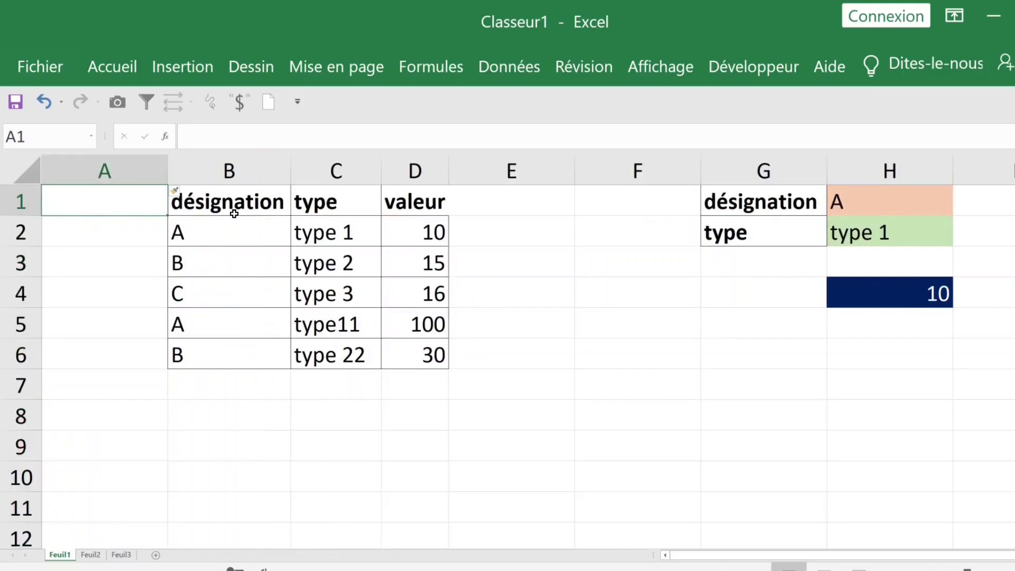
Enter the header "désignationtype" in cell A1 and fit column A's width to it.
{"action": "left_click_drag", "start_coordinate": [234, 214], "coordinate": [108, 213]}
{"action": "key", "text": "F2"}
{"action": "left_click", "coordinate": [146, 204]}
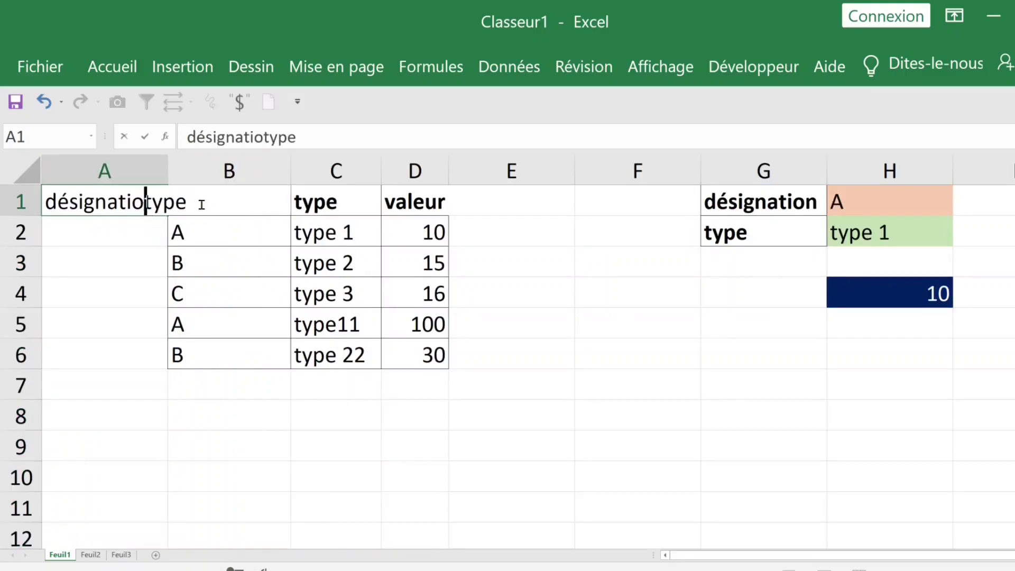
{"action": "type", "text": "n"}
{"action": "left_click", "coordinate": [112, 373]}
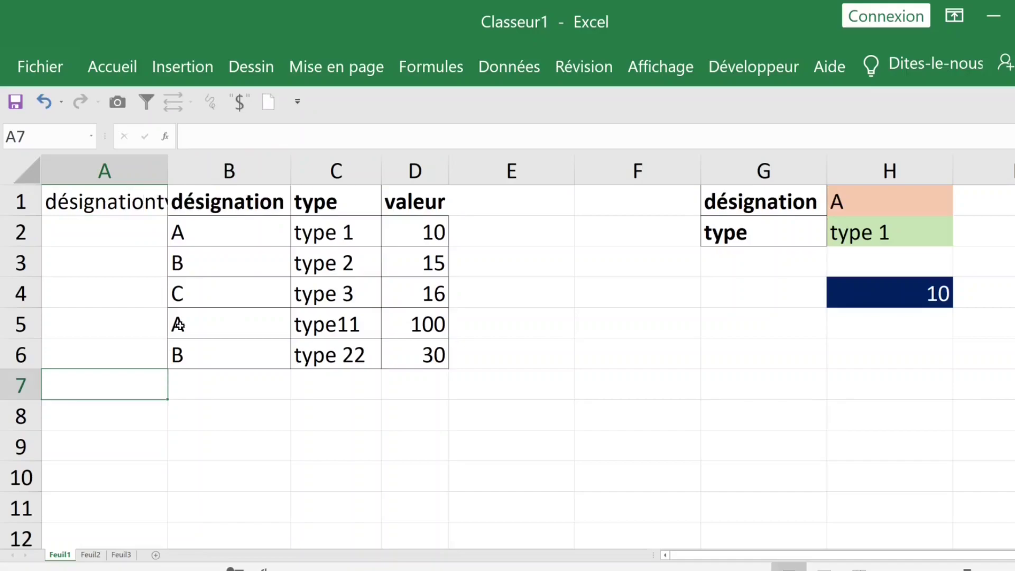
{"action": "double_click", "coordinate": [168, 172]}
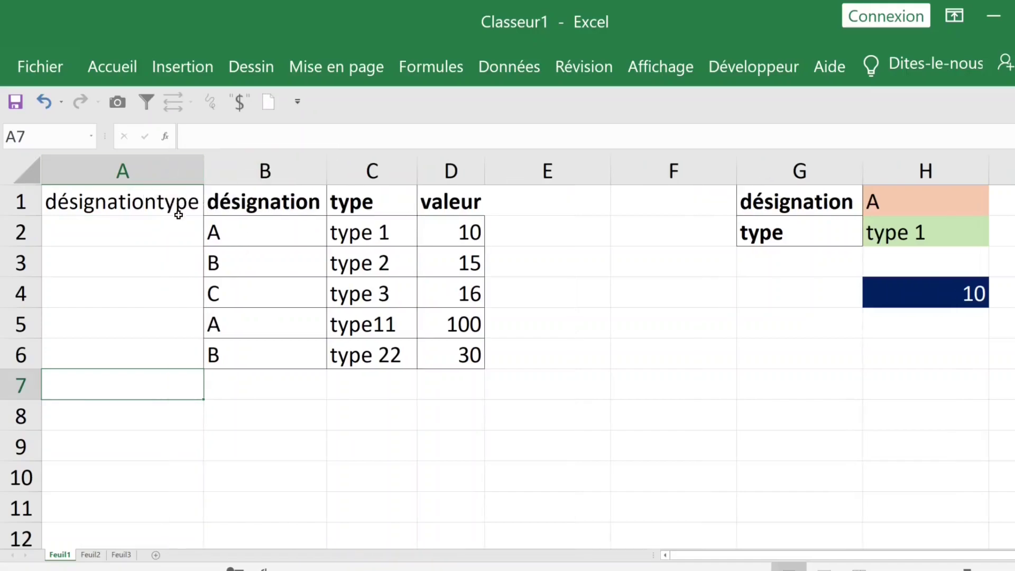
{"action": "left_click", "coordinate": [142, 229]}
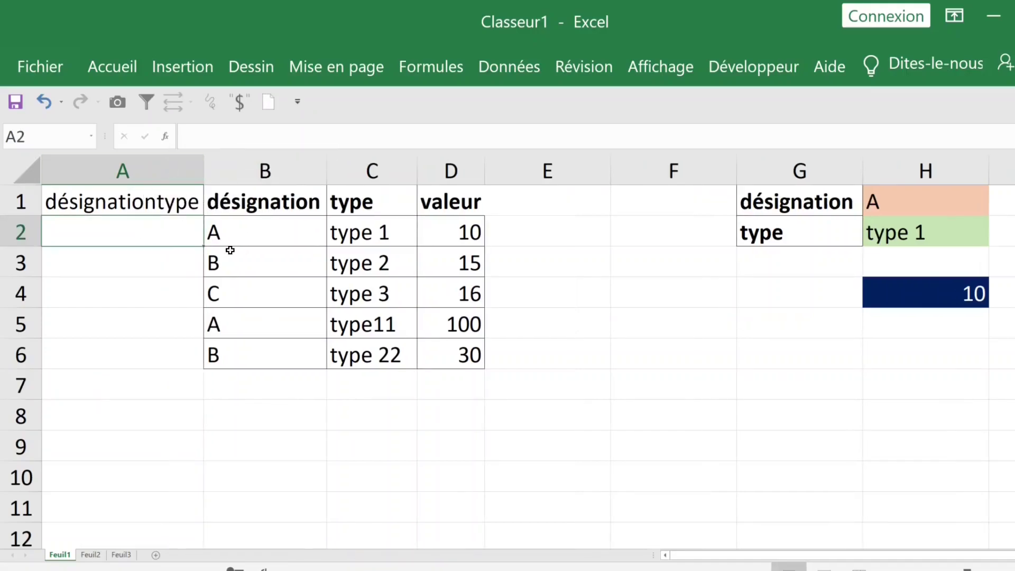
Join désignation and type in A2 with the formula =B2&C2 and fill it down to row 6.
{"action": "type", "text": "="}
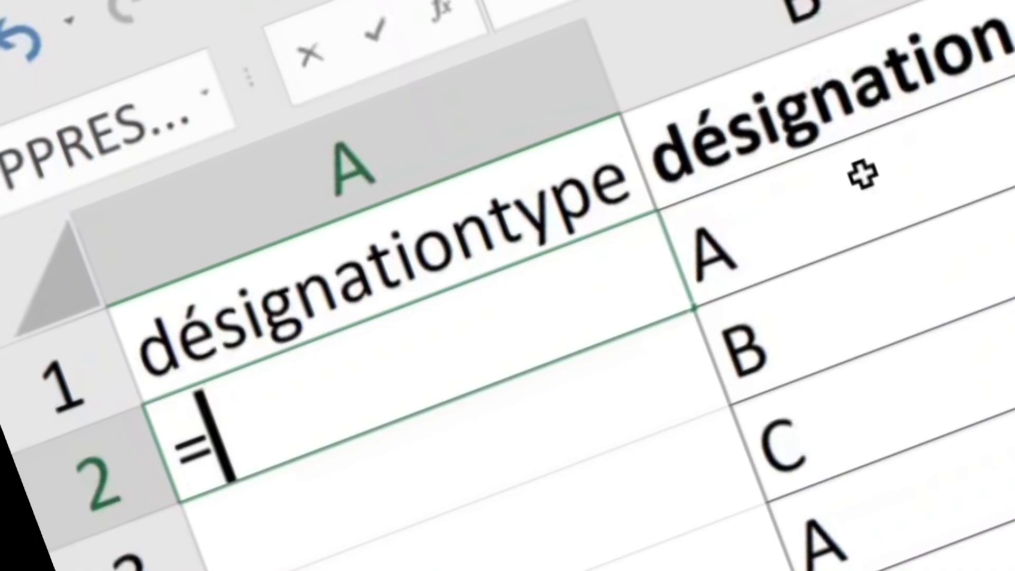
{"action": "left_click", "coordinate": [829, 203]}
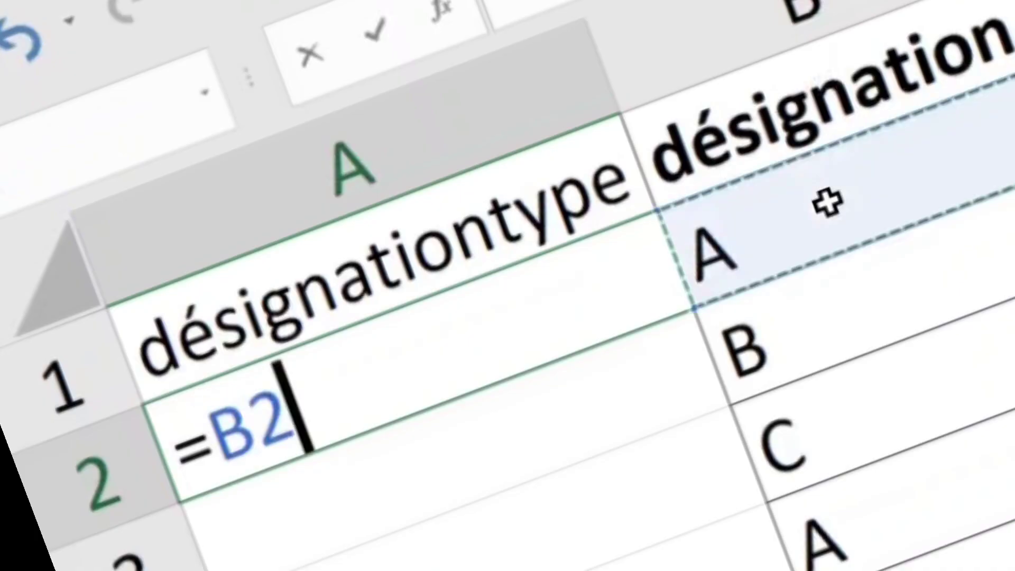
{"action": "type", "text": "é"}
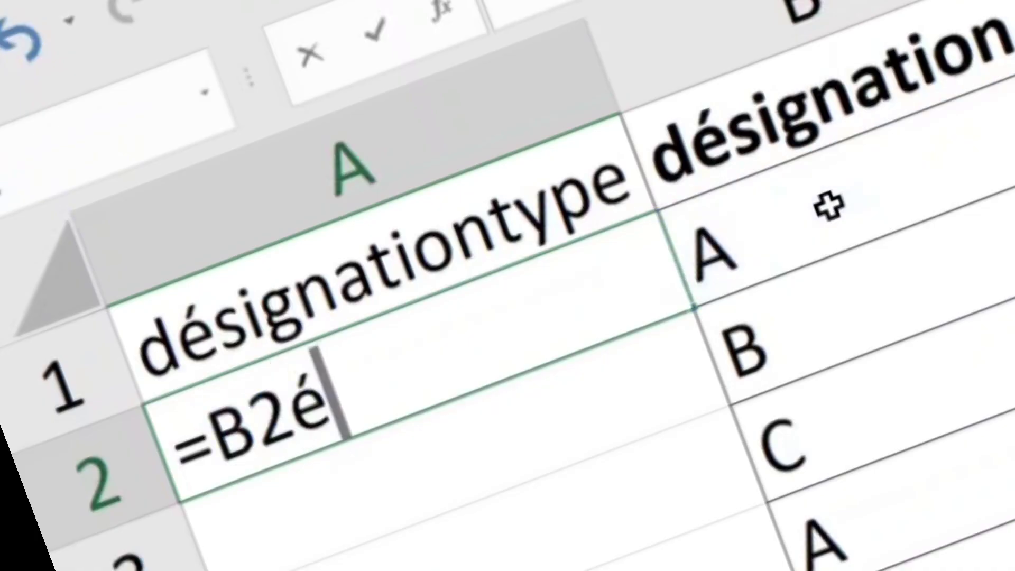
{"action": "key", "text": "BackSpace"}
{"action": "type", "text": "&"}
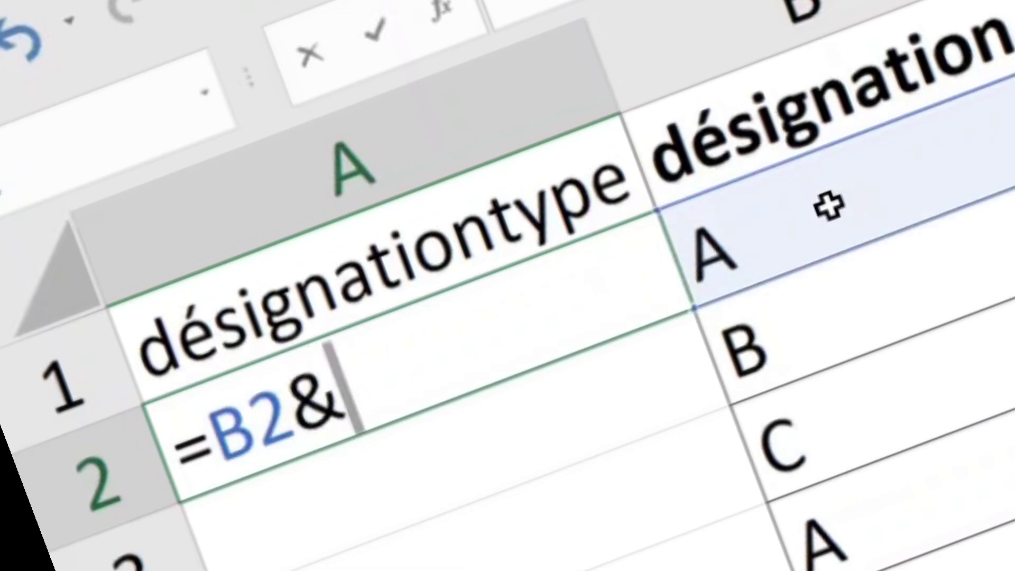
{"action": "left_click", "coordinate": [367, 234]}
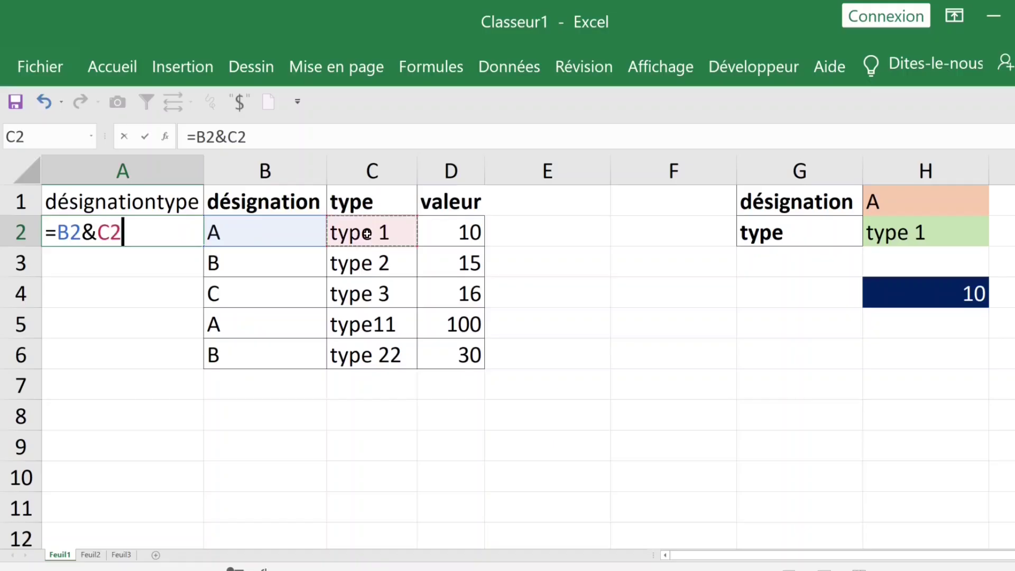
{"action": "key", "text": "Return"}
{"action": "left_click", "coordinate": [153, 238]}
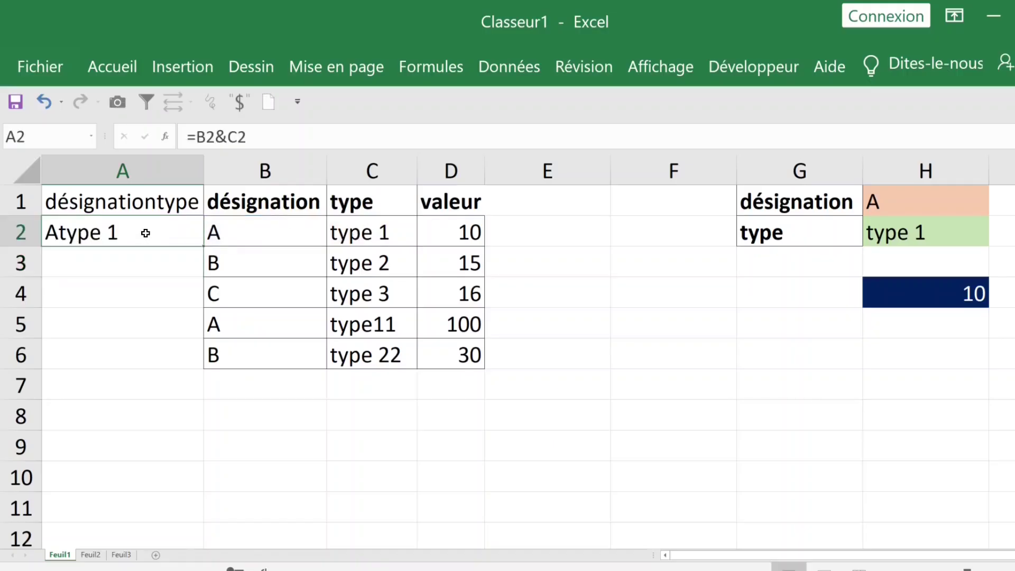
{"action": "double_click", "coordinate": [202, 246]}
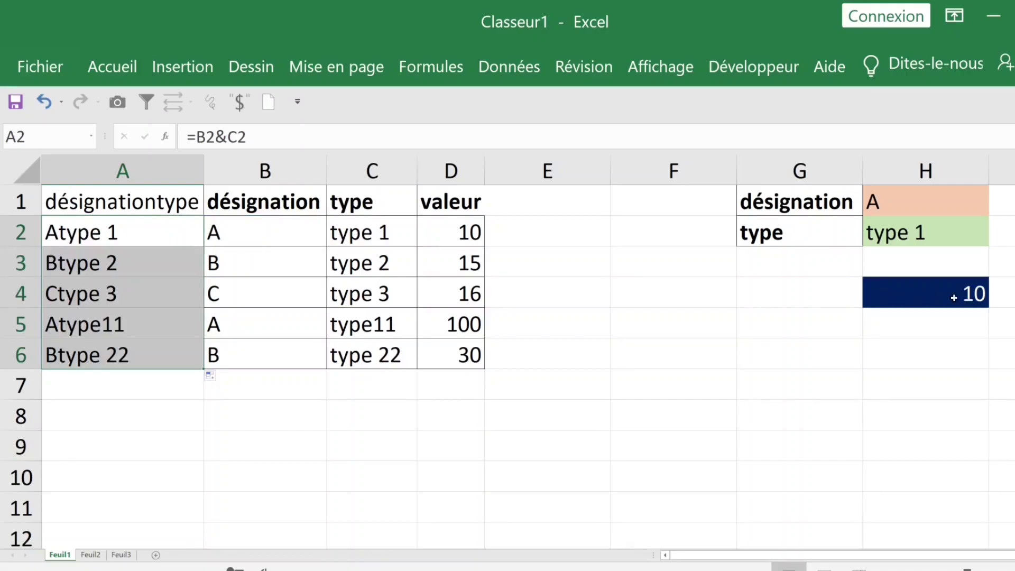
{"action": "left_click", "coordinate": [929, 289]}
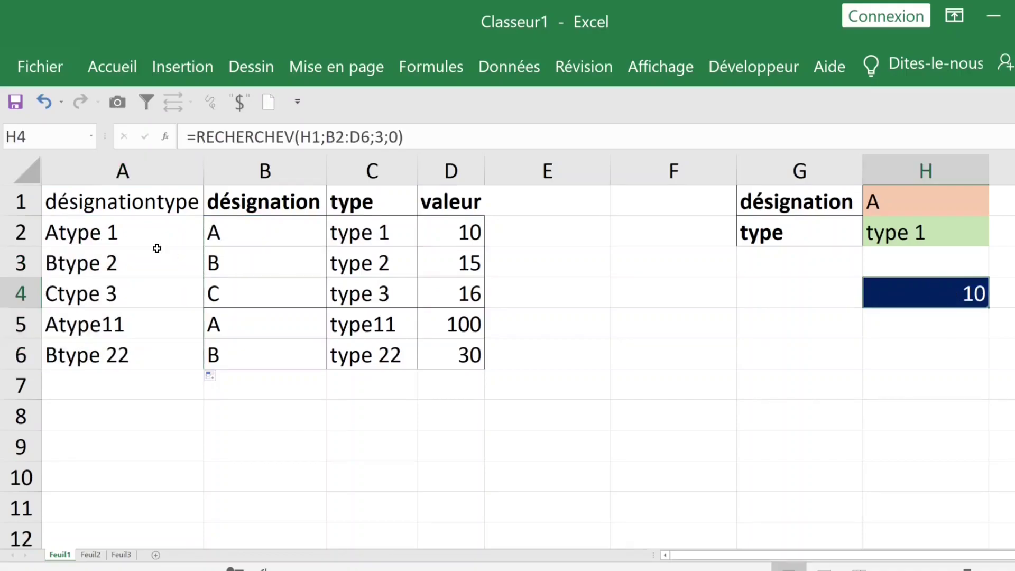
{"action": "left_click_drag", "start_coordinate": [102, 238], "coordinate": [374, 242]}
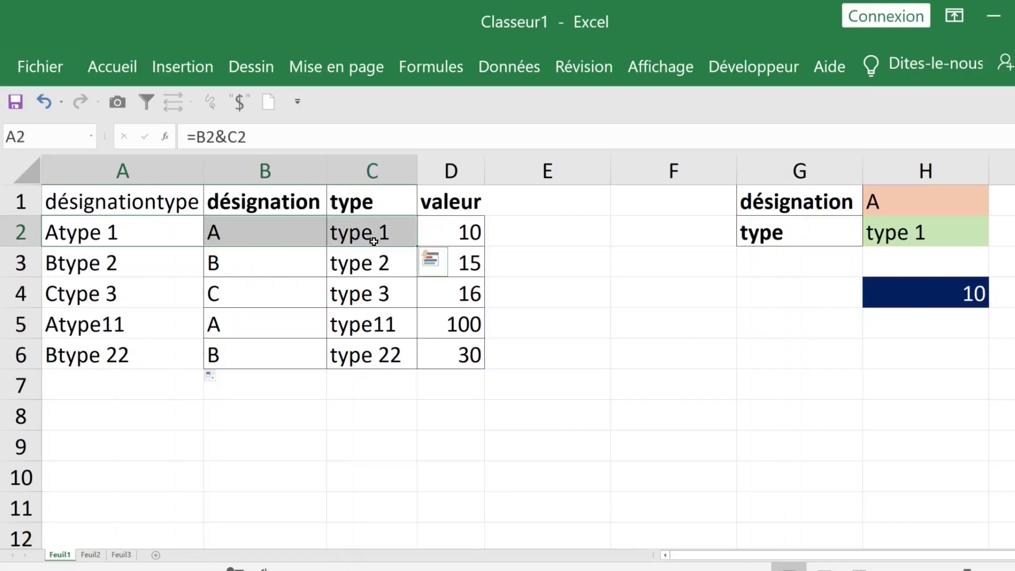
{"action": "left_click_drag", "start_coordinate": [95, 328], "coordinate": [320, 326]}
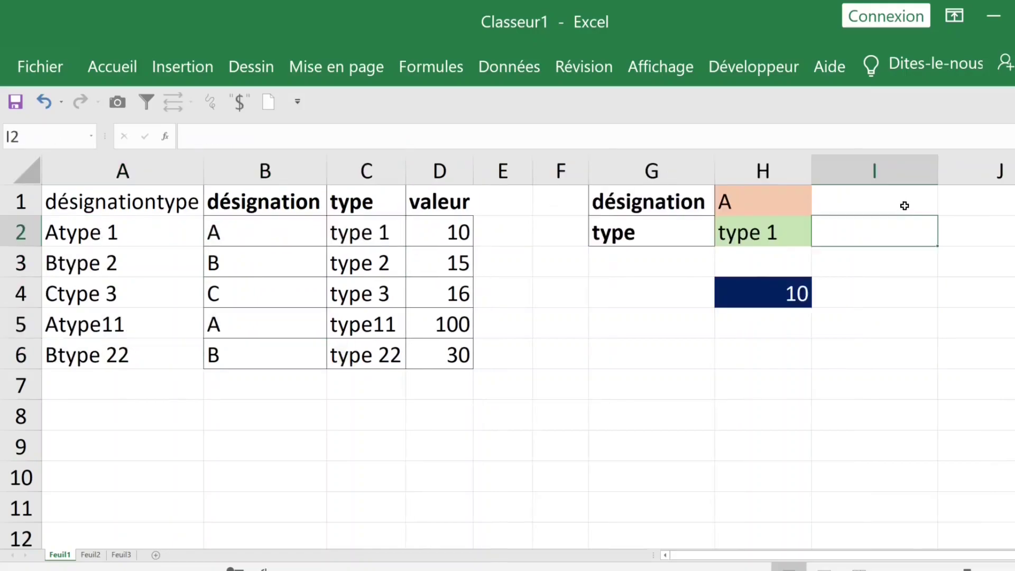
{"action": "left_click", "coordinate": [952, 209]}
{"action": "left_click", "coordinate": [929, 223]}
{"action": "left_click", "coordinate": [966, 212]}
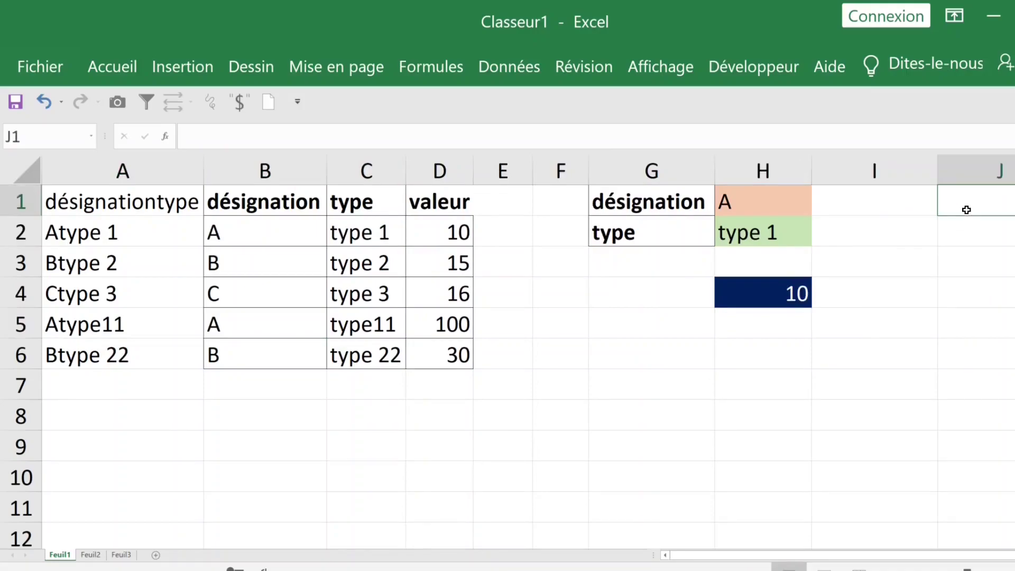
Clear the result cell H4, start a new RECHERCHEV formula there and open its function arguments.
{"action": "left_click", "coordinate": [790, 292]}
{"action": "key", "text": "Delete"}
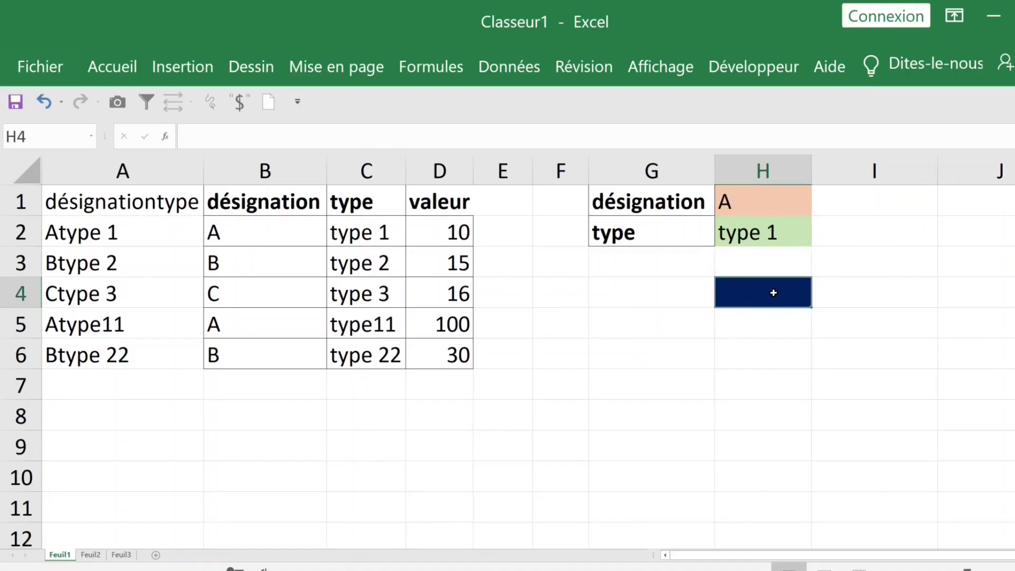
{"action": "type", "text": "=rec"}
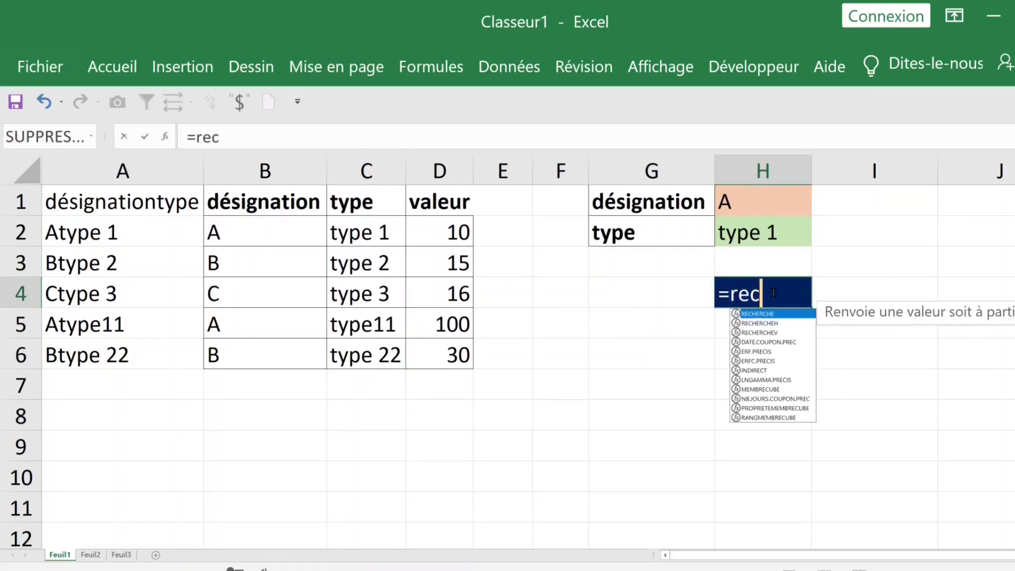
{"action": "type", "text": "herchev"}
{"action": "key", "text": "Tab"}
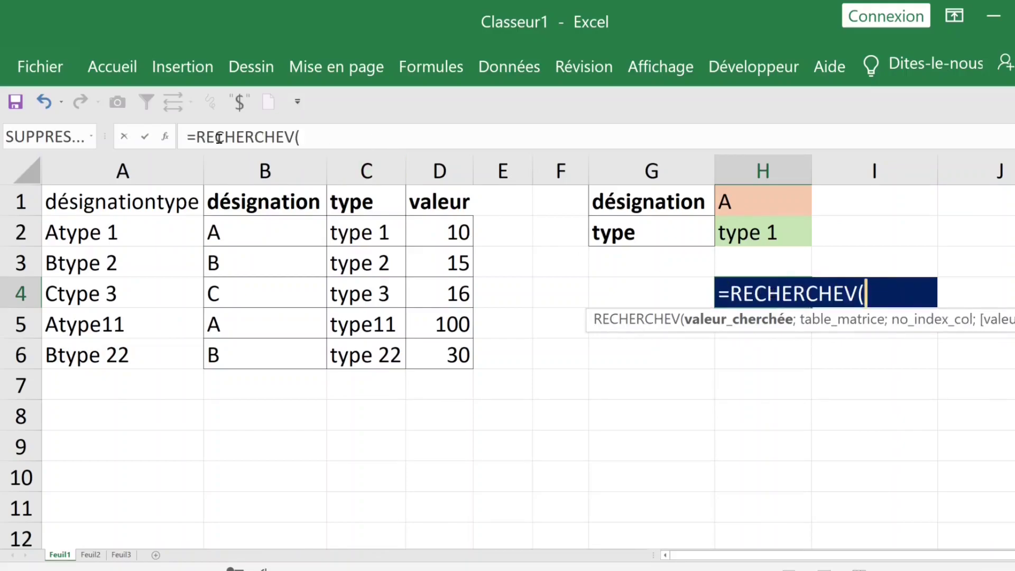
{"action": "left_click", "coordinate": [166, 138]}
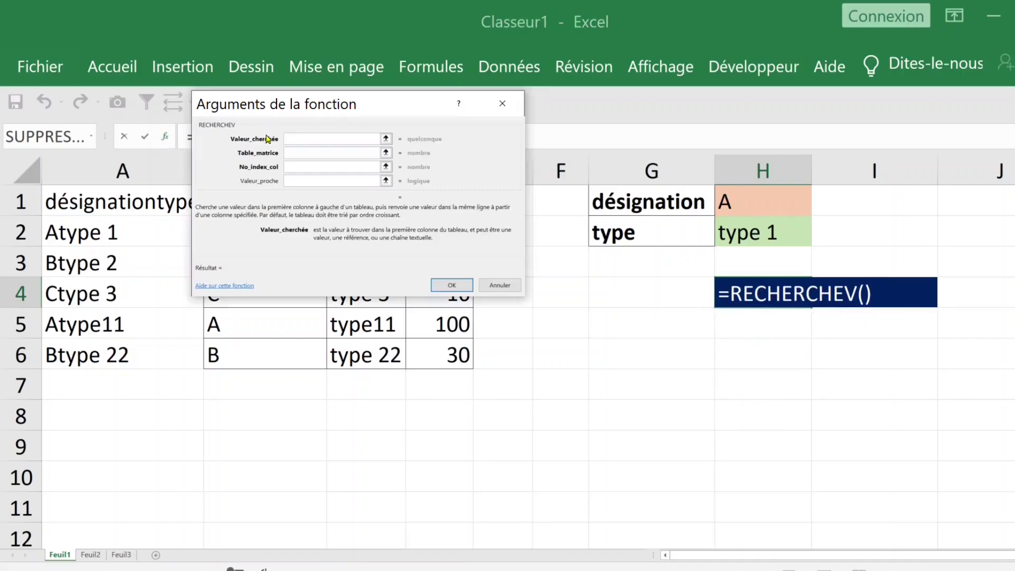
Set the RECHERCHEV lookup value (Valeur_cherchée) to the combined criteria H1&H2.
{"action": "left_click_drag", "start_coordinate": [354, 111], "coordinate": [555, 227]}
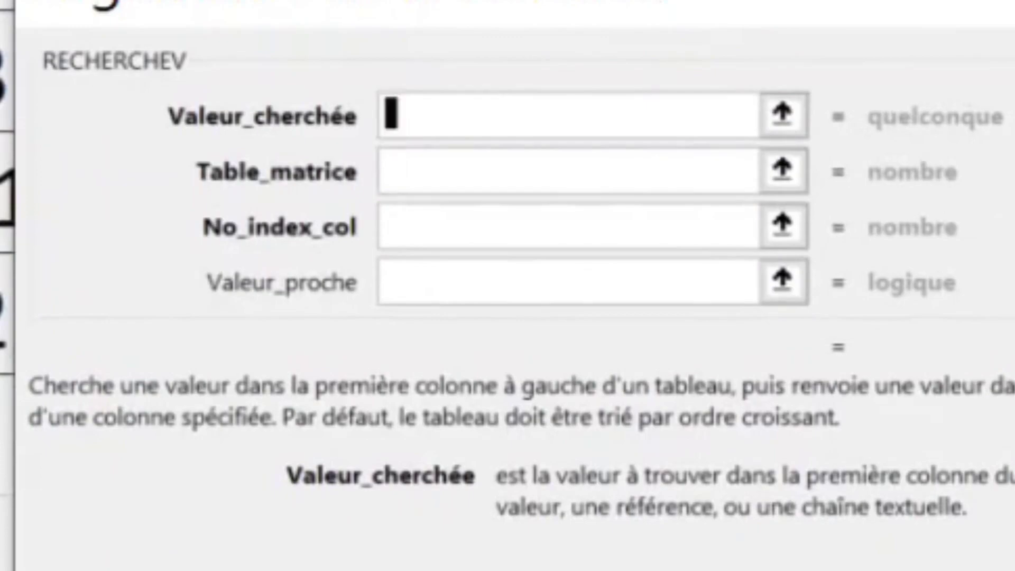
{"action": "type", "text": "H1"}
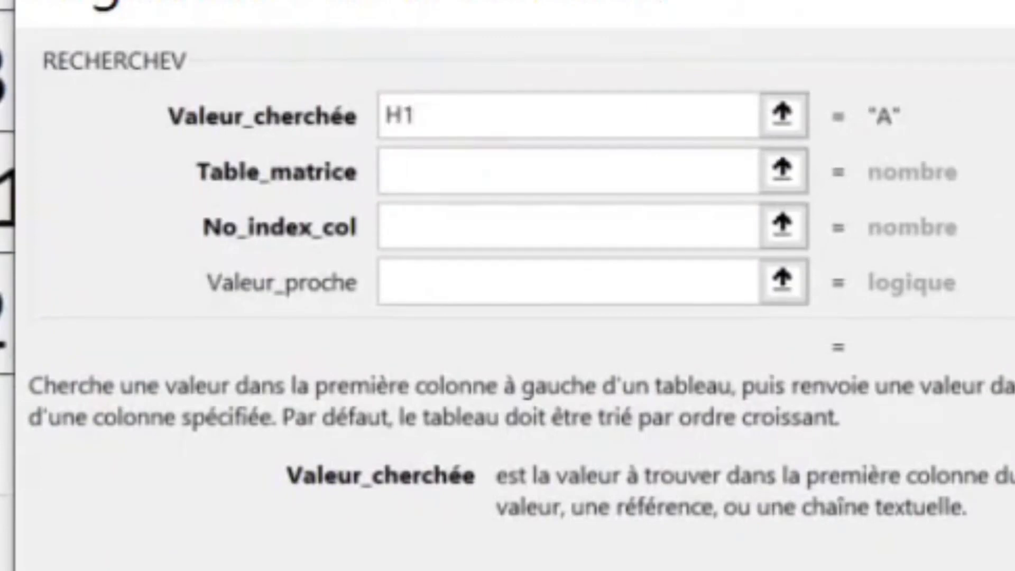
{"action": "type", "text": "&"}
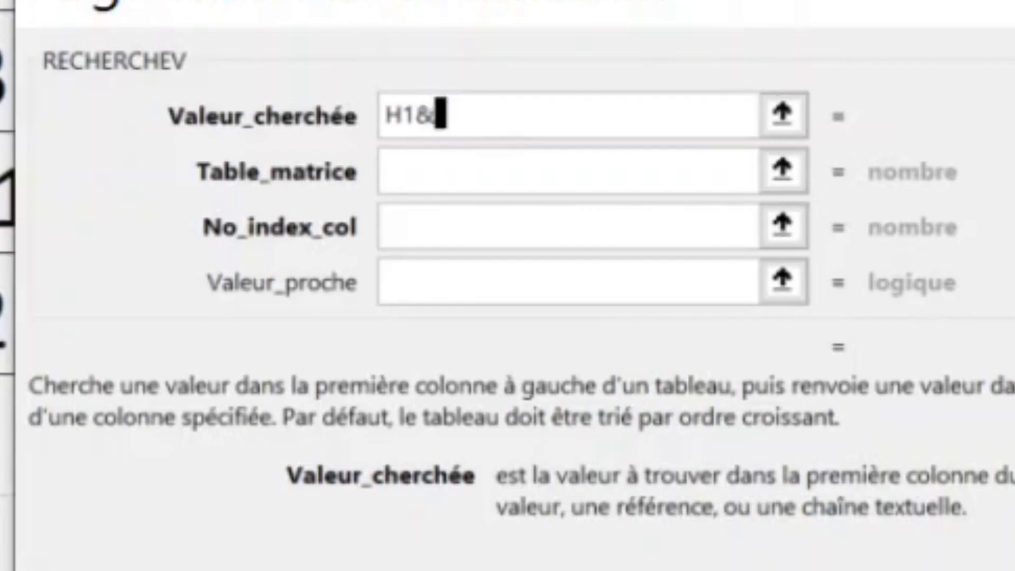
{"action": "type", "text": "H2"}
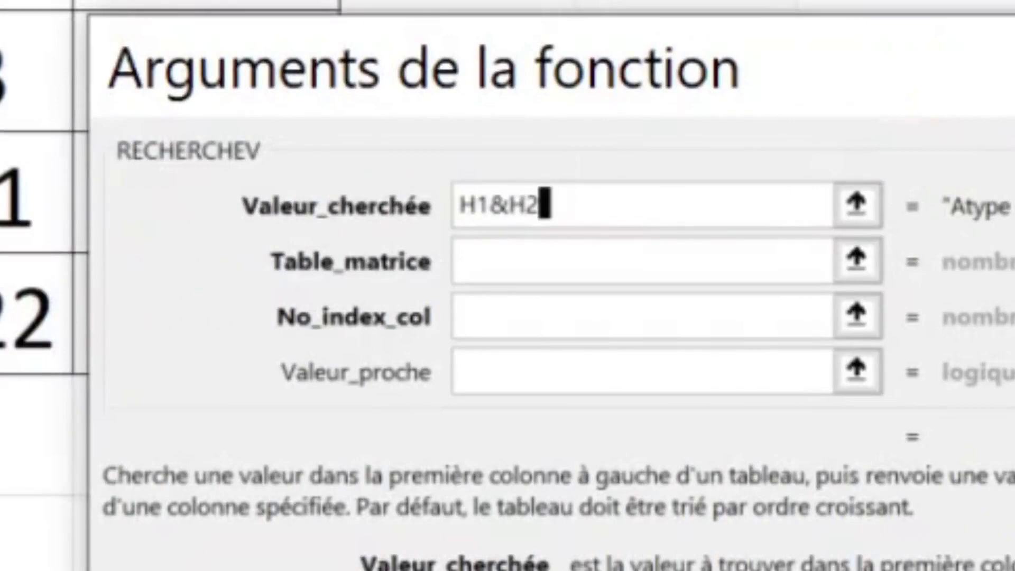
Set the lookup table (Table_matrice) to the range A2:D6, including the helper column.
{"action": "left_click", "coordinate": [552, 248]}
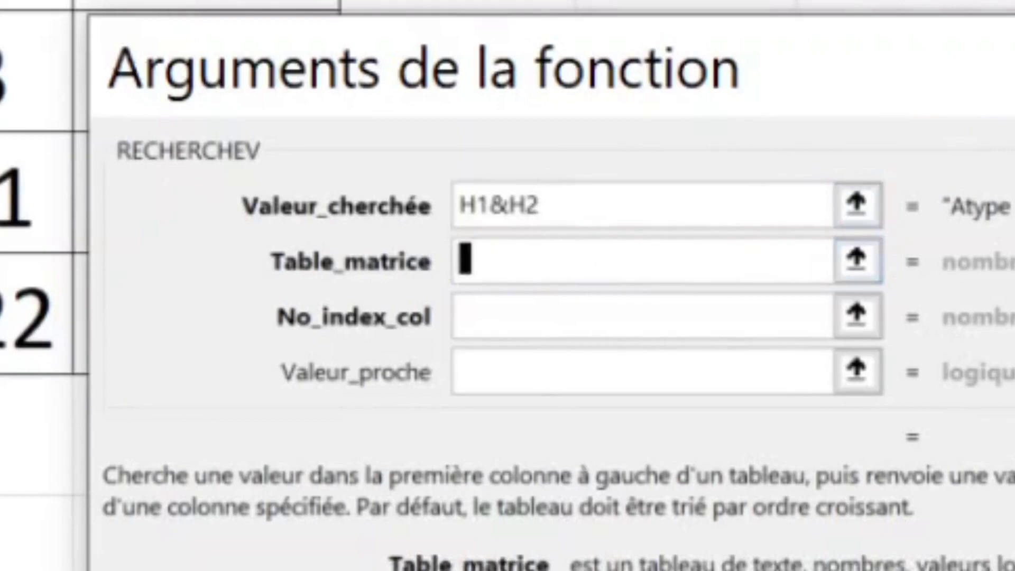
{"action": "type", "text": "A2"}
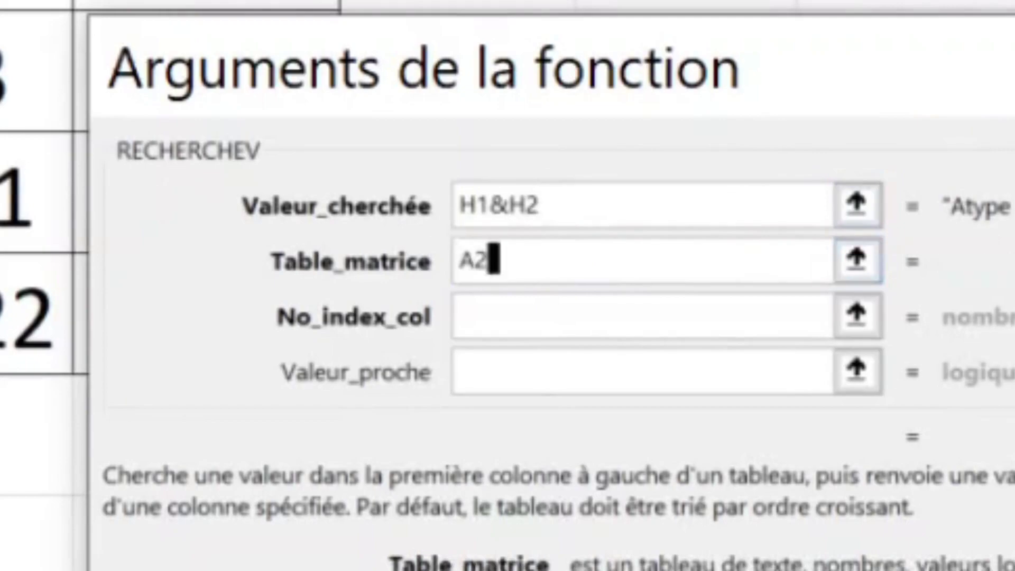
{"action": "type", "text": ":C2"}
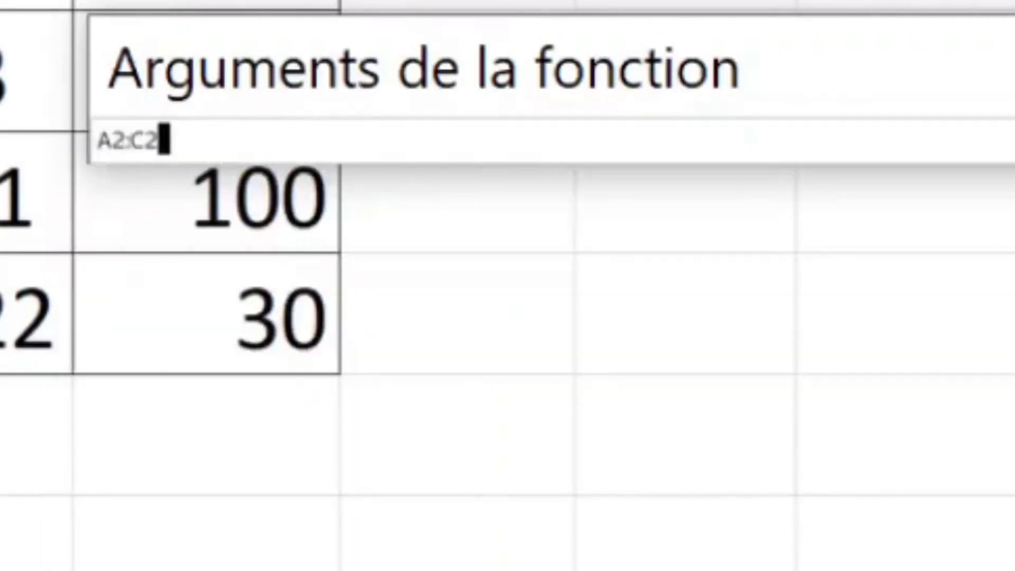
{"action": "left_click_drag", "start_coordinate": [195, 2], "coordinate": [209, 324]}
Set the column index to 4 and the match argument to 0, and confirm the RECHERCHEV formula.
{"action": "left_click", "coordinate": [505, 331]}
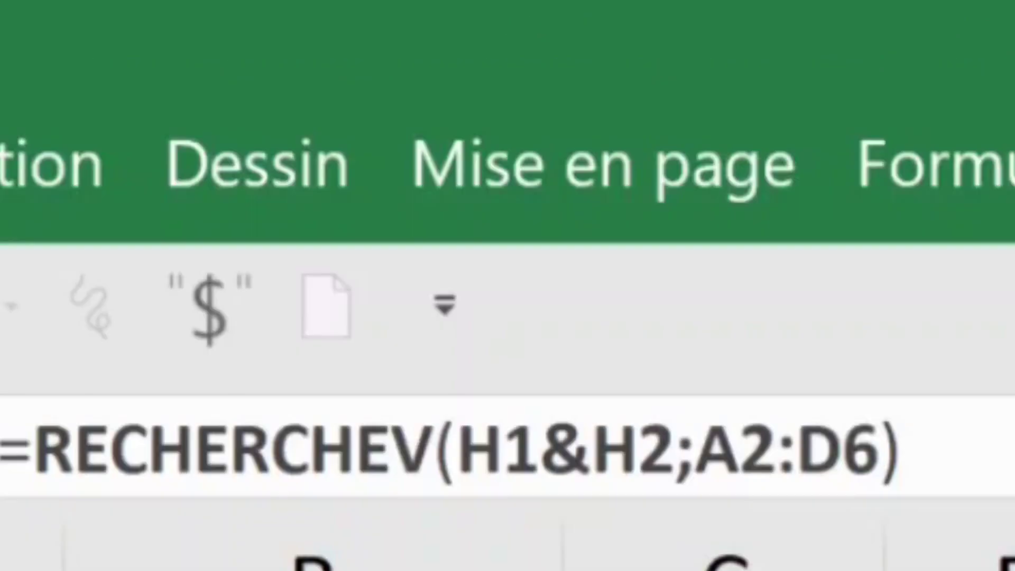
{"action": "type", "text": "4"}
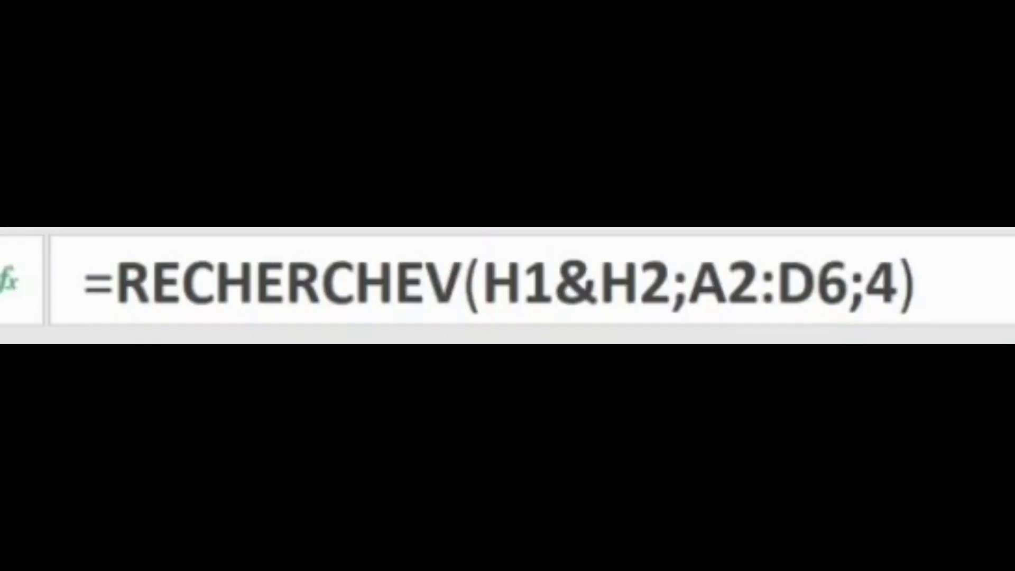
{"action": "type", "text": ";0"}
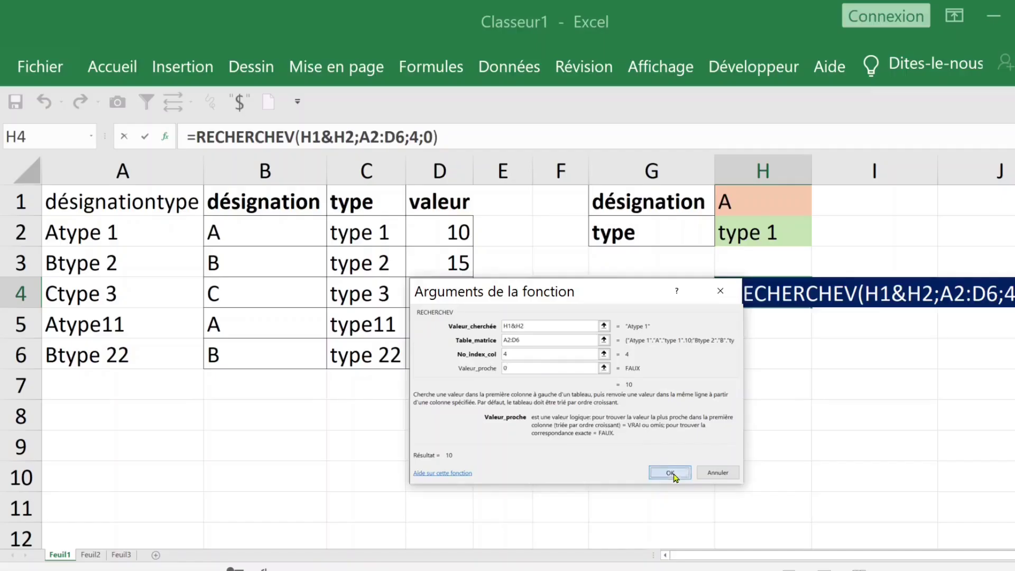
{"action": "left_click", "coordinate": [673, 471]}
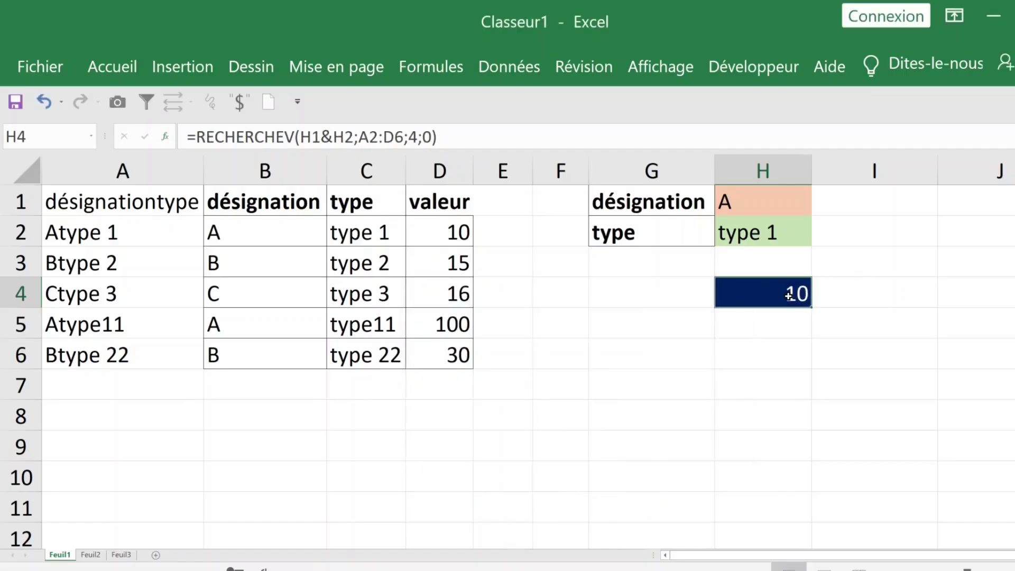
Change the type criterion in H2 to "type11" and check the result against row 5 of the table.
{"action": "left_click", "coordinate": [237, 232]}
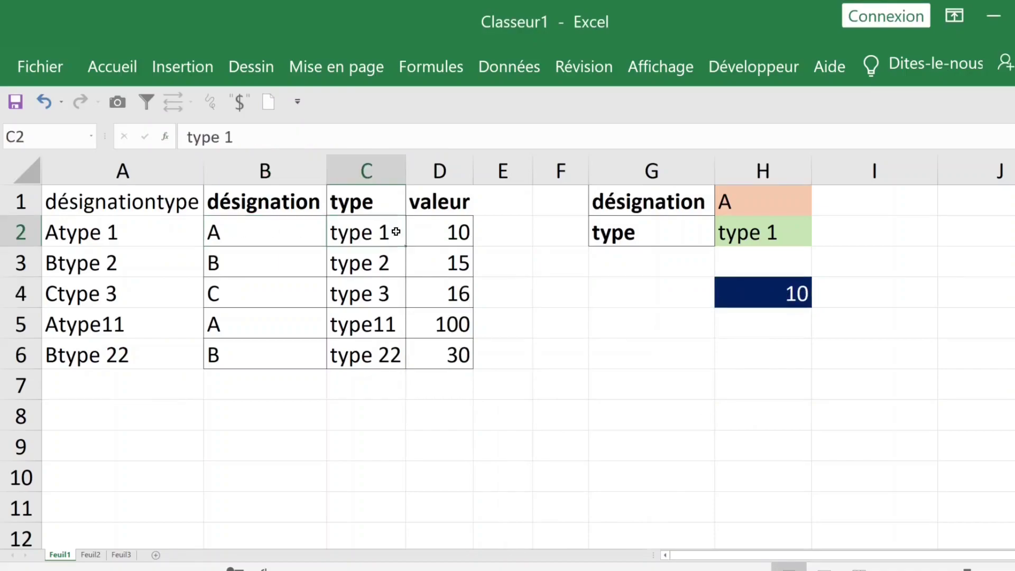
{"action": "left_click", "coordinate": [789, 235]}
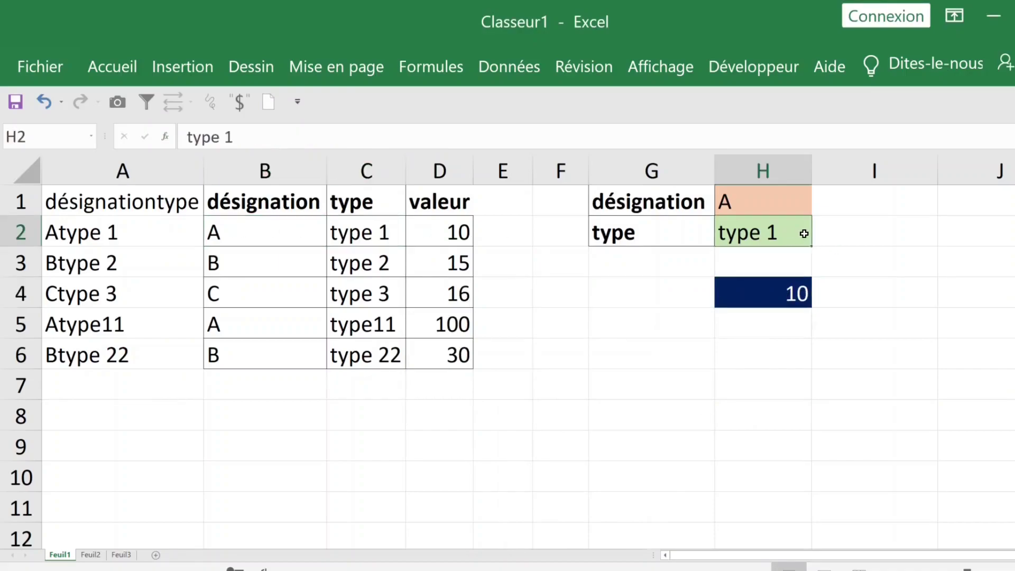
{"action": "double_click", "coordinate": [780, 232]}
{"action": "key", "text": "BackSpace"}
{"action": "key", "text": "BackSpace"}
{"action": "type", "text": "11"}
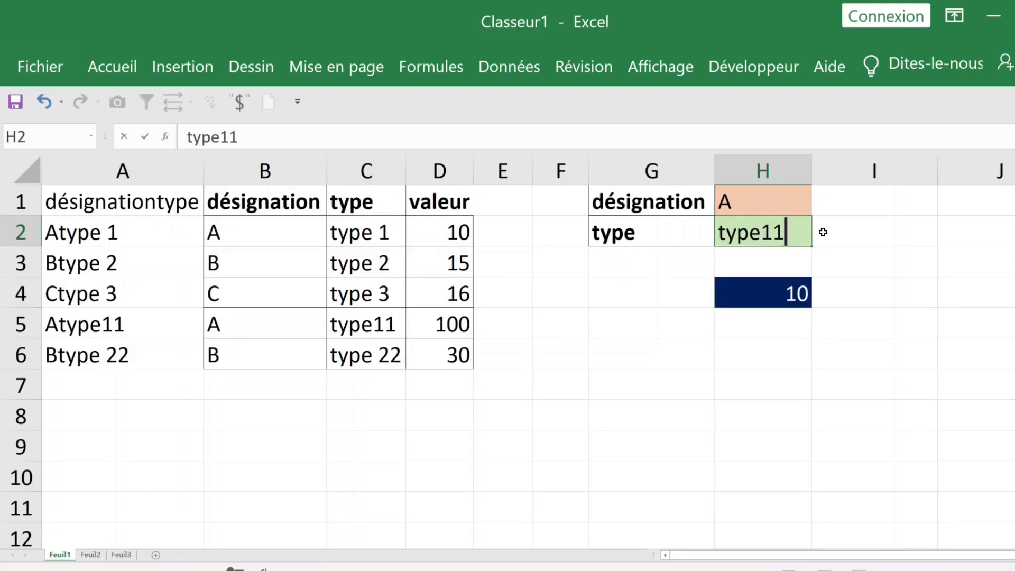
{"action": "key", "text": "Return"}
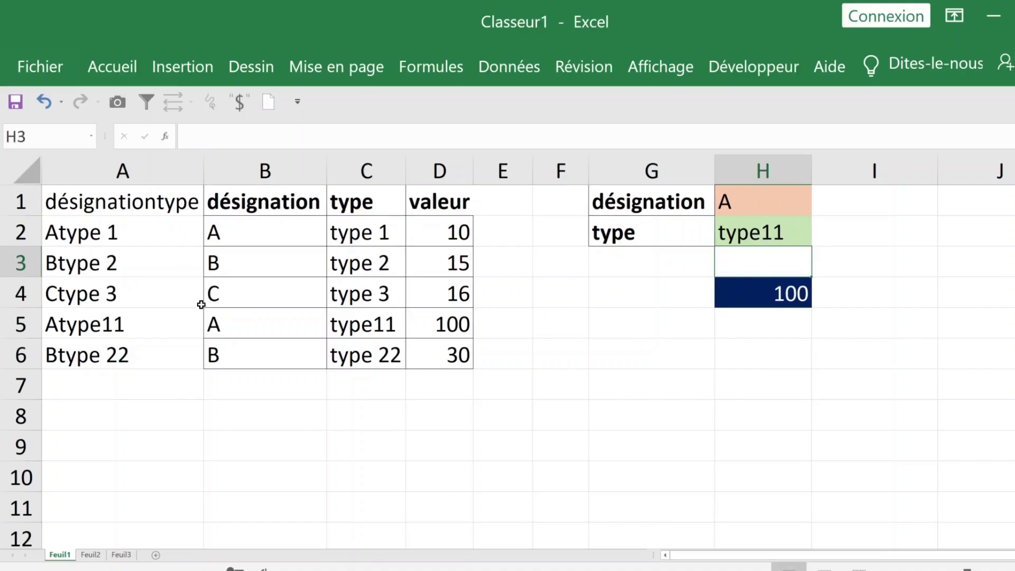
{"action": "left_click_drag", "start_coordinate": [78, 326], "coordinate": [456, 324]}
{"action": "left_click", "coordinate": [456, 324]}
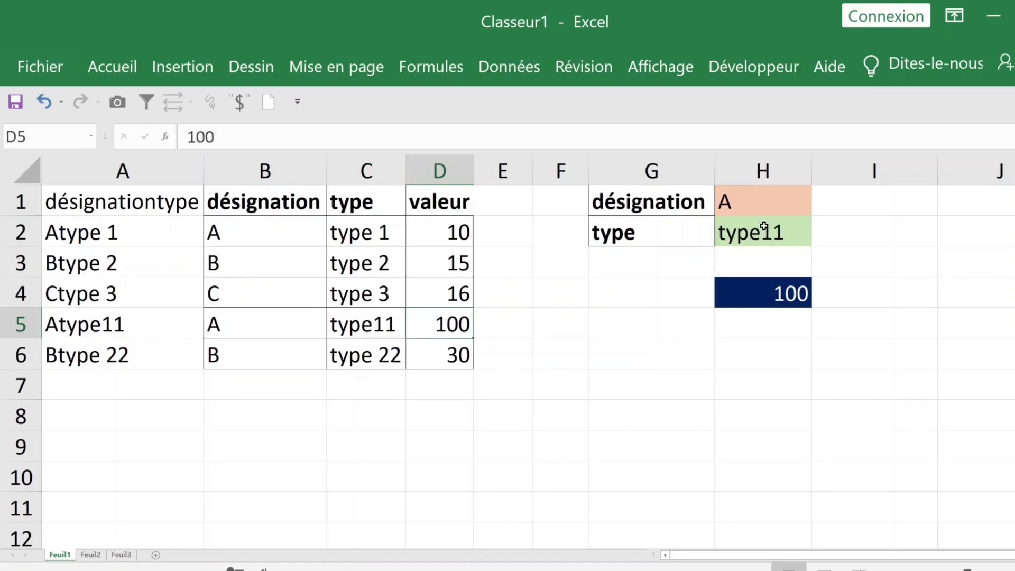
Set the désignation criterion in H1 to "b".
{"action": "left_click", "coordinate": [759, 202]}
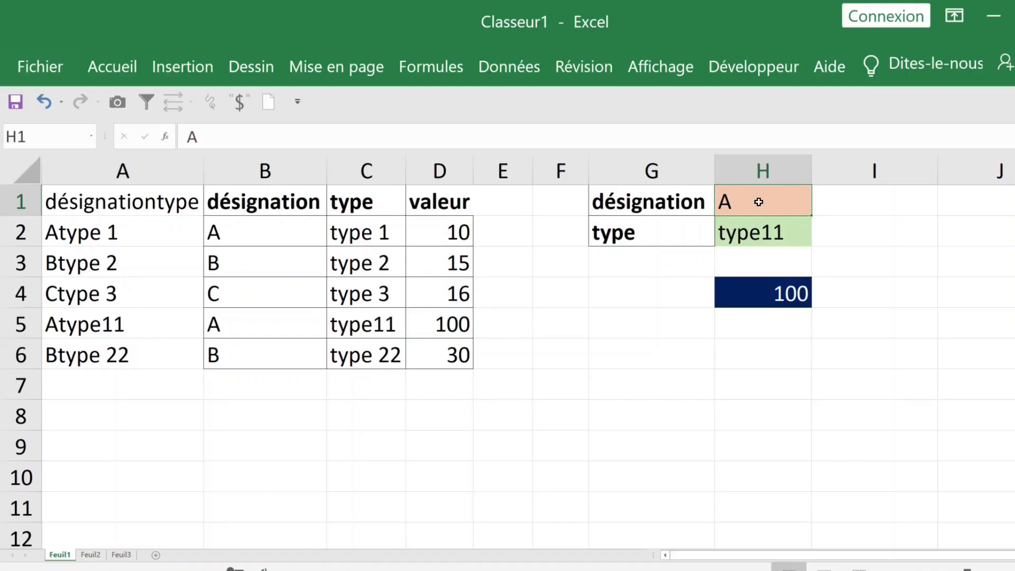
{"action": "type", "text": "b"}
{"action": "left_click", "coordinate": [874, 258]}
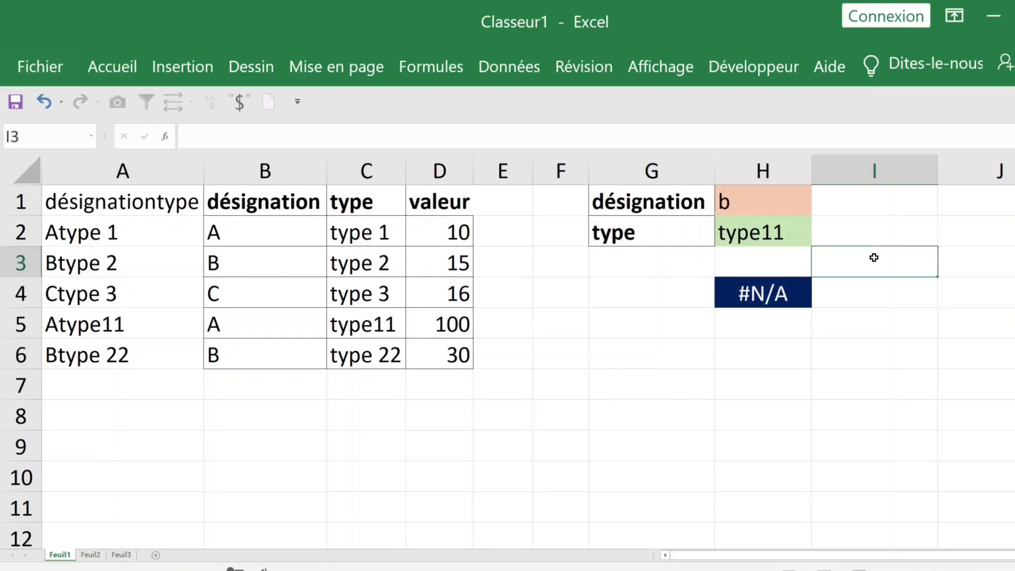
Change the type criterion in H2 to "type 2".
{"action": "left_click", "coordinate": [785, 231]}
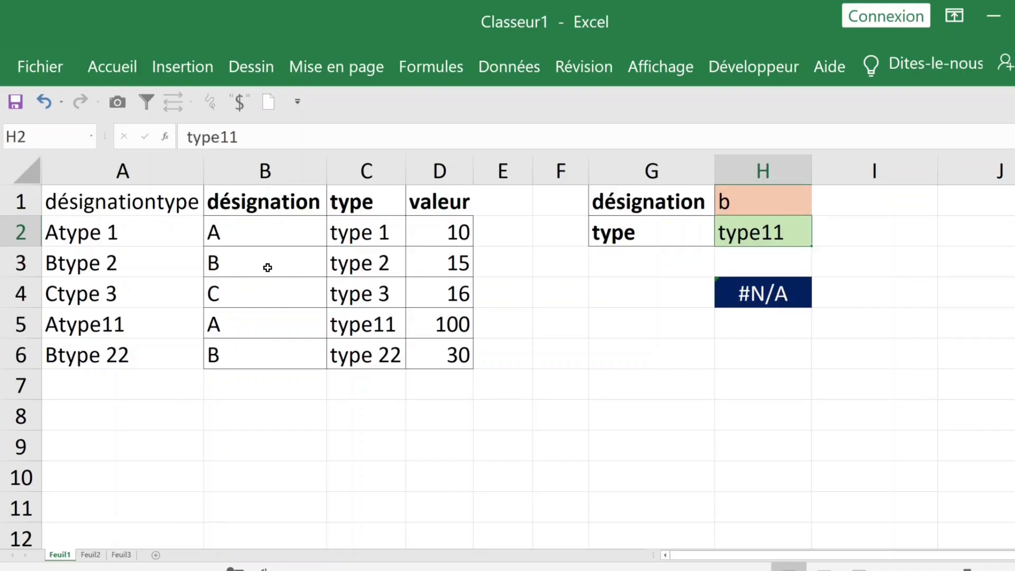
{"action": "double_click", "coordinate": [786, 231]}
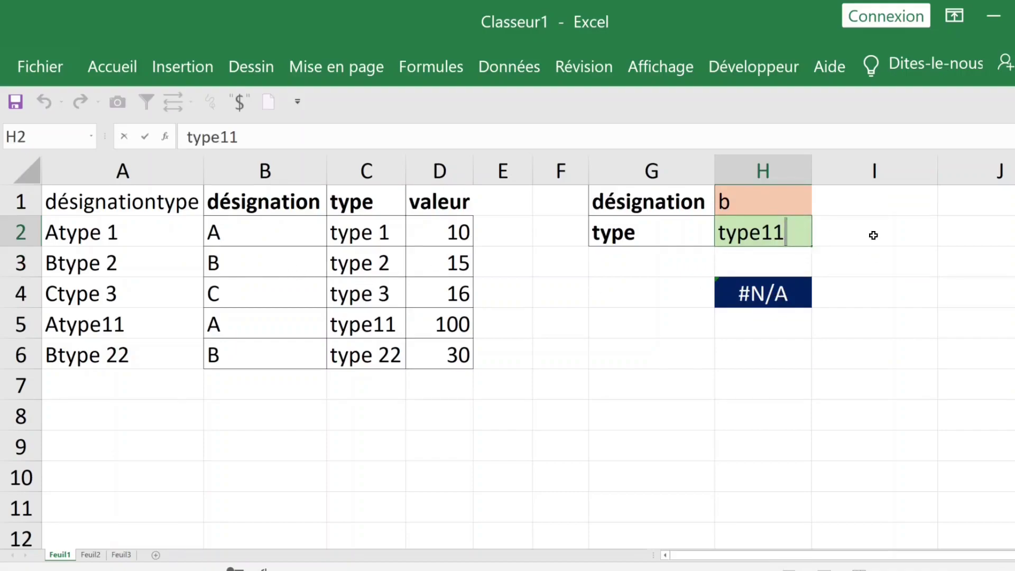
{"action": "key", "text": "BackSpace"}
{"action": "key", "text": "BackSpace"}
{"action": "type", "text": "2"}
{"action": "key", "text": "Return"}
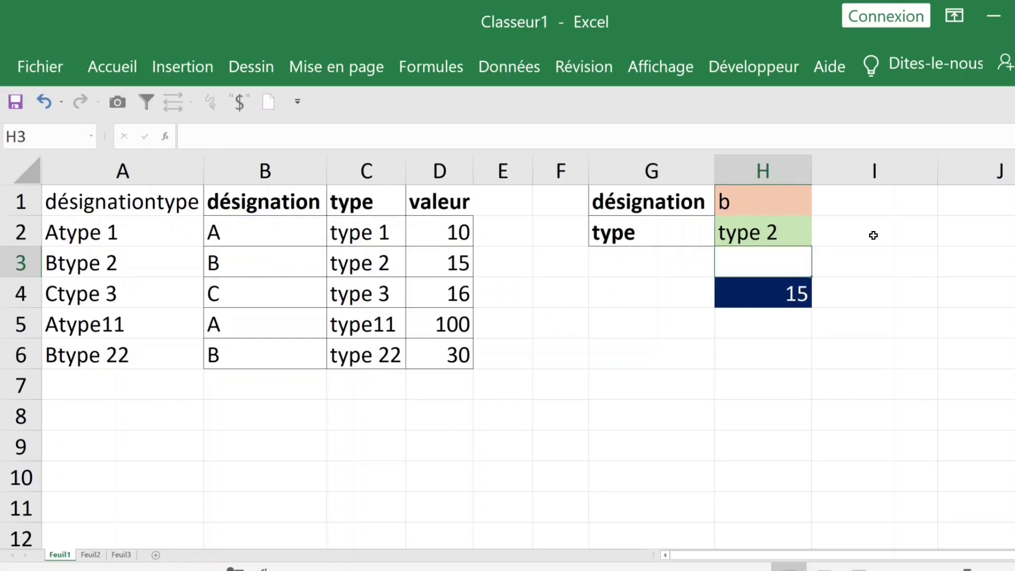
Change the type criterion in H2 to "type 22" and check the result against row 6 of the table.
{"action": "left_click", "coordinate": [232, 358]}
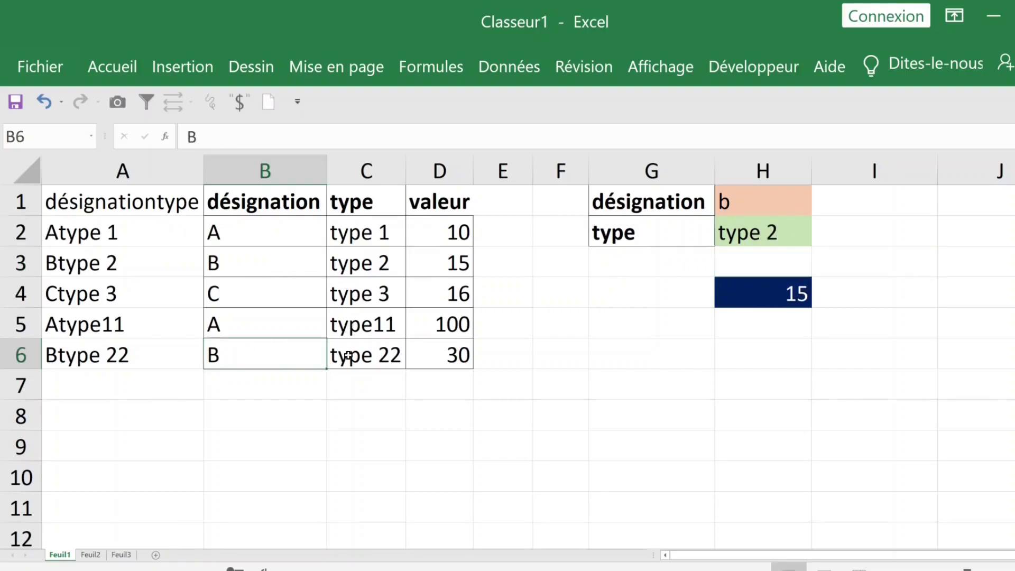
{"action": "left_click", "coordinate": [786, 231]}
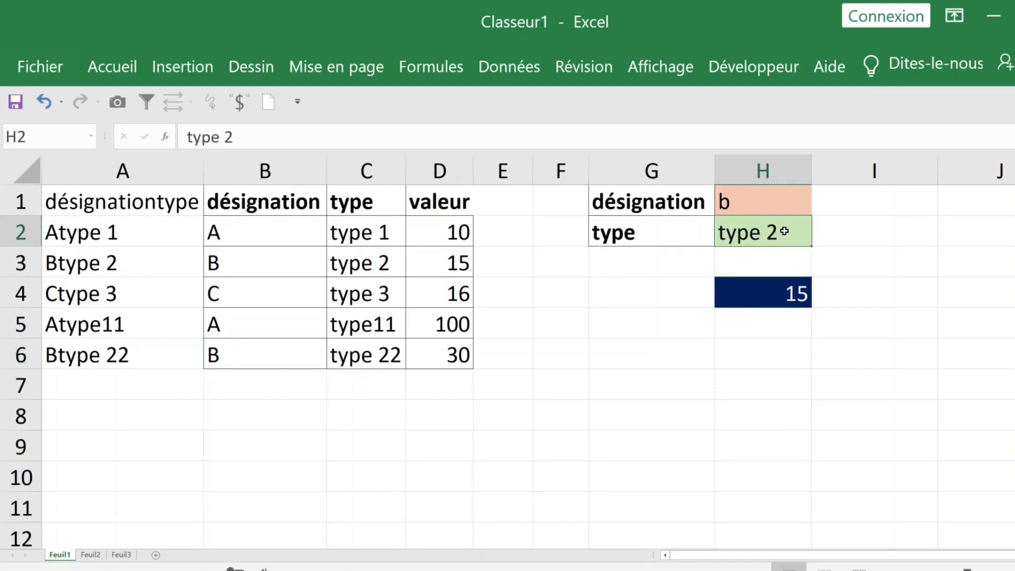
{"action": "double_click", "coordinate": [785, 231]}
{"action": "type", "text": "2"}
{"action": "key", "text": "Return"}
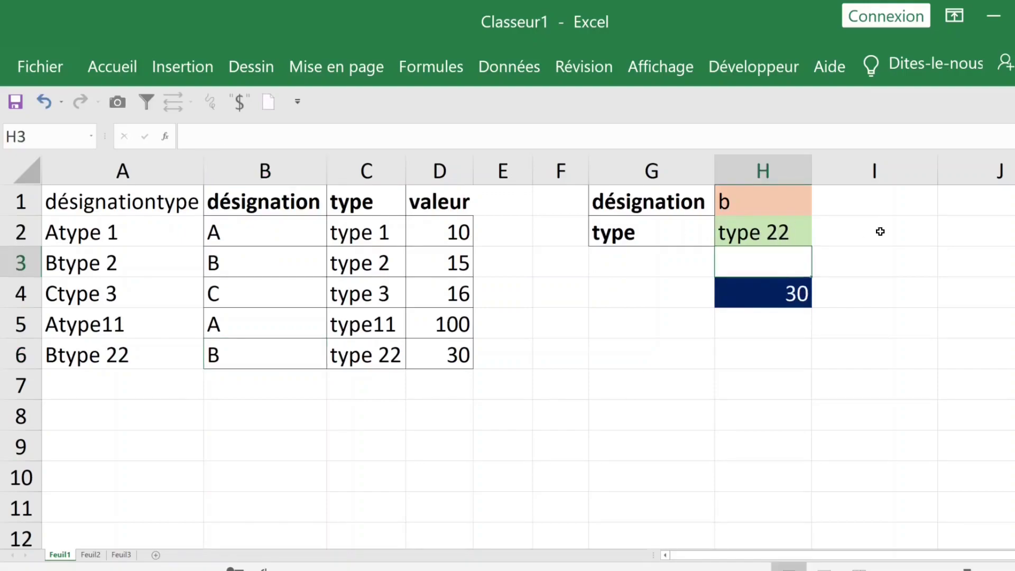
{"action": "left_click", "coordinate": [438, 354]}
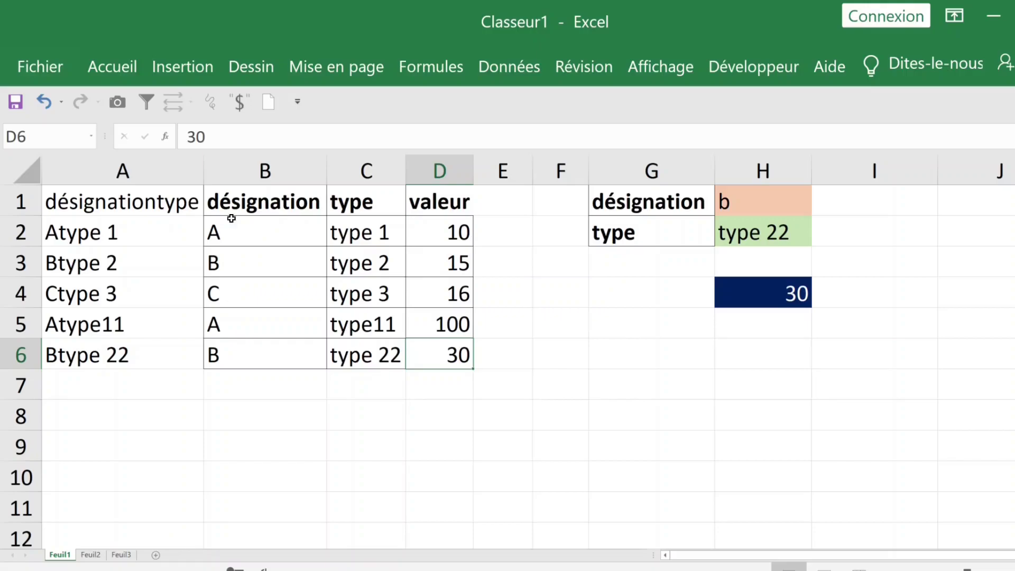
Hide helper column A, which holds the combined désignation and type values.
{"action": "left_click", "coordinate": [134, 169]}
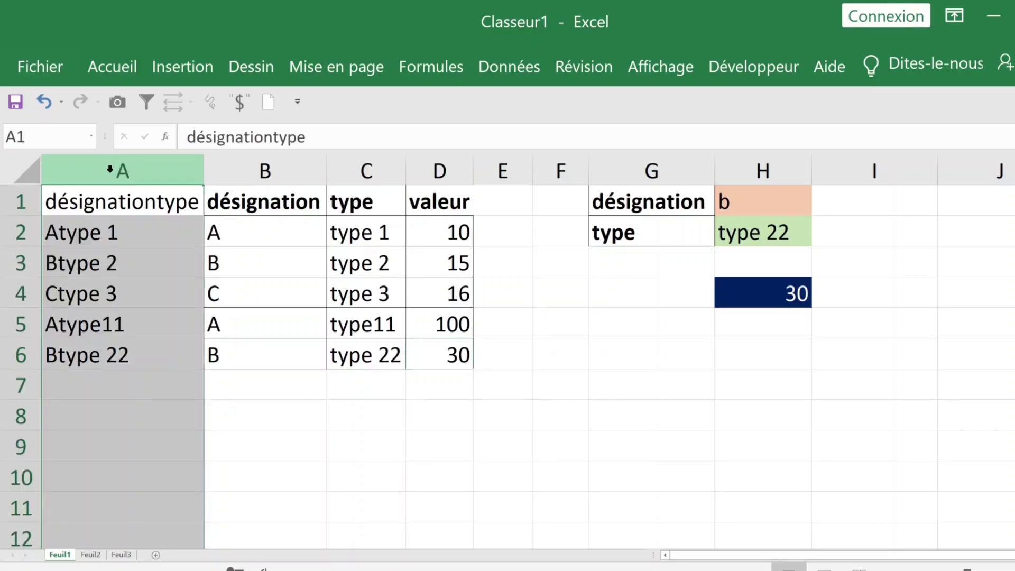
{"action": "right_click", "coordinate": [108, 170]}
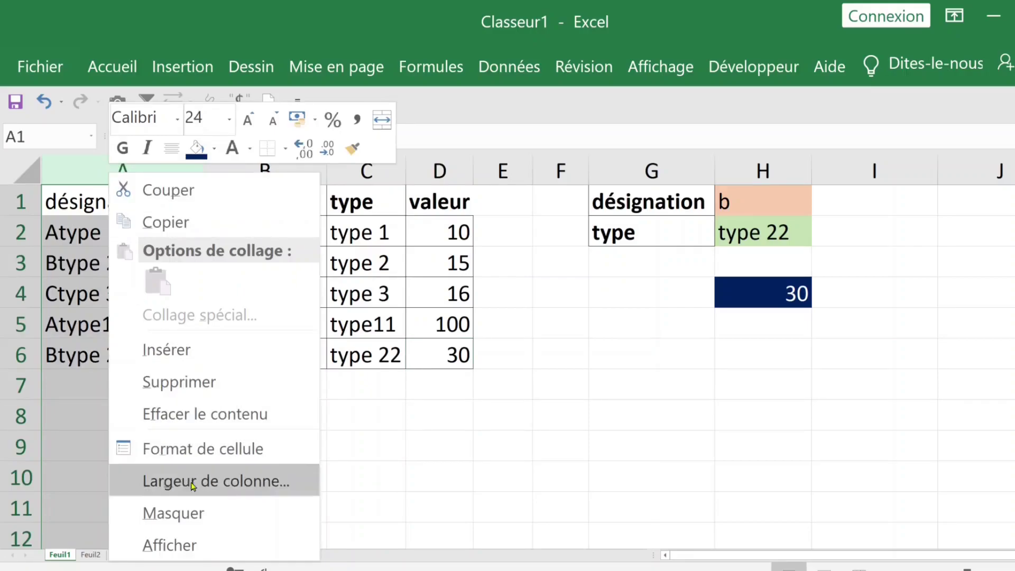
{"action": "left_click", "coordinate": [201, 512]}
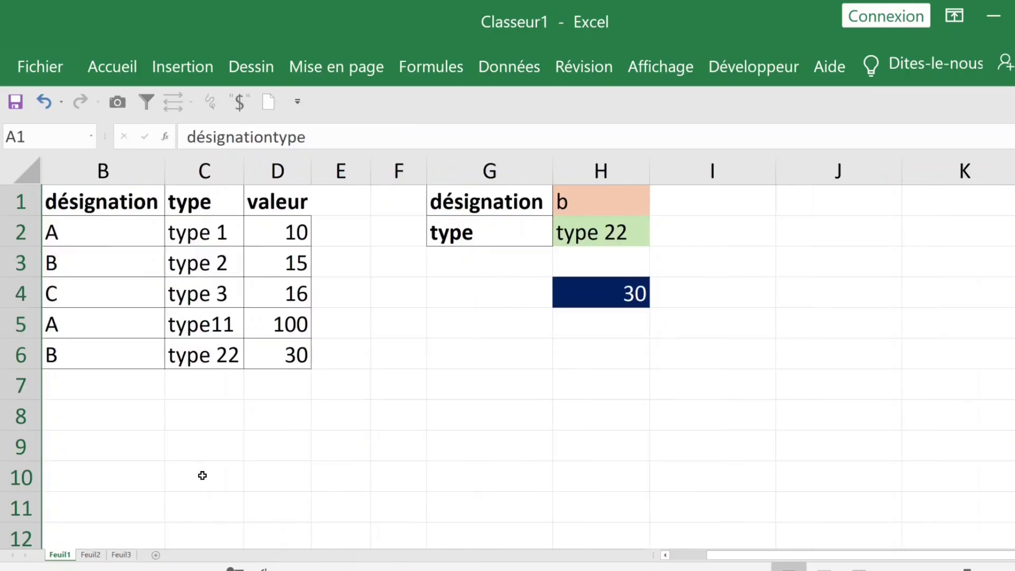
Set the désignation criterion in H1 to "a".
{"action": "left_click", "coordinate": [601, 203]}
{"action": "left_click", "coordinate": [136, 296]}
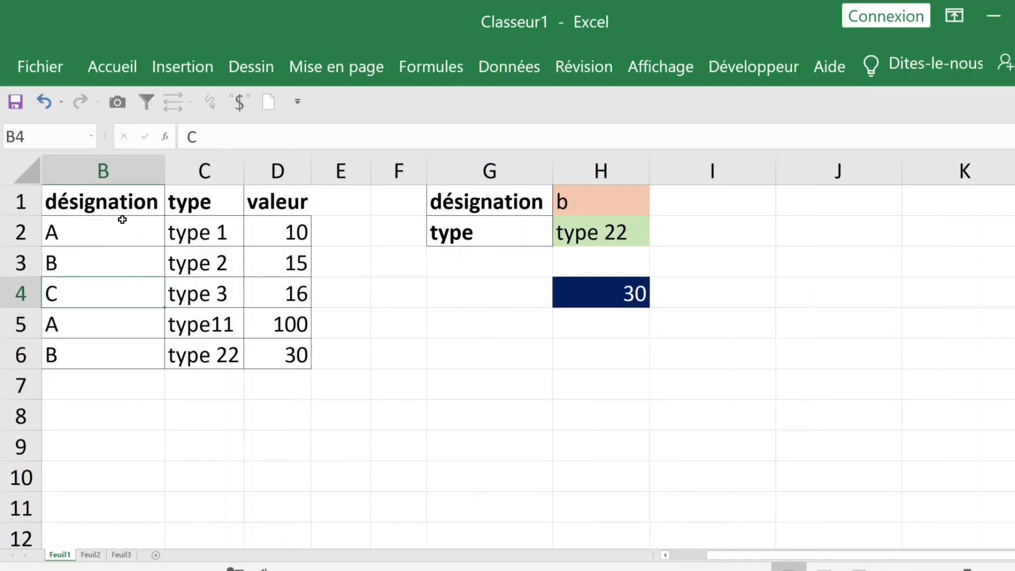
{"action": "left_click", "coordinate": [122, 220]}
{"action": "left_click", "coordinate": [120, 312]}
{"action": "left_click", "coordinate": [599, 198]}
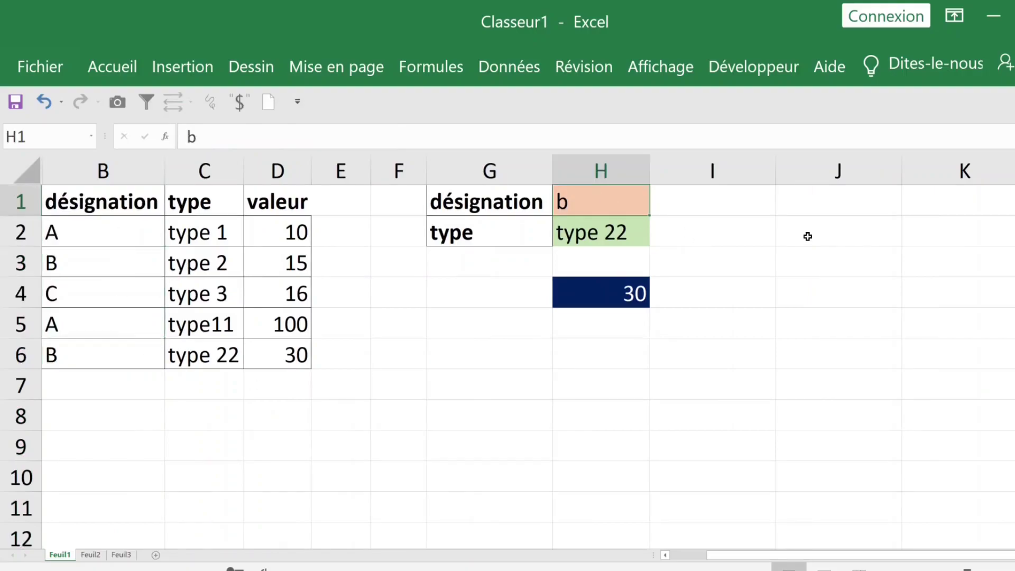
{"action": "type", "text": "a"}
{"action": "key", "text": "Return"}
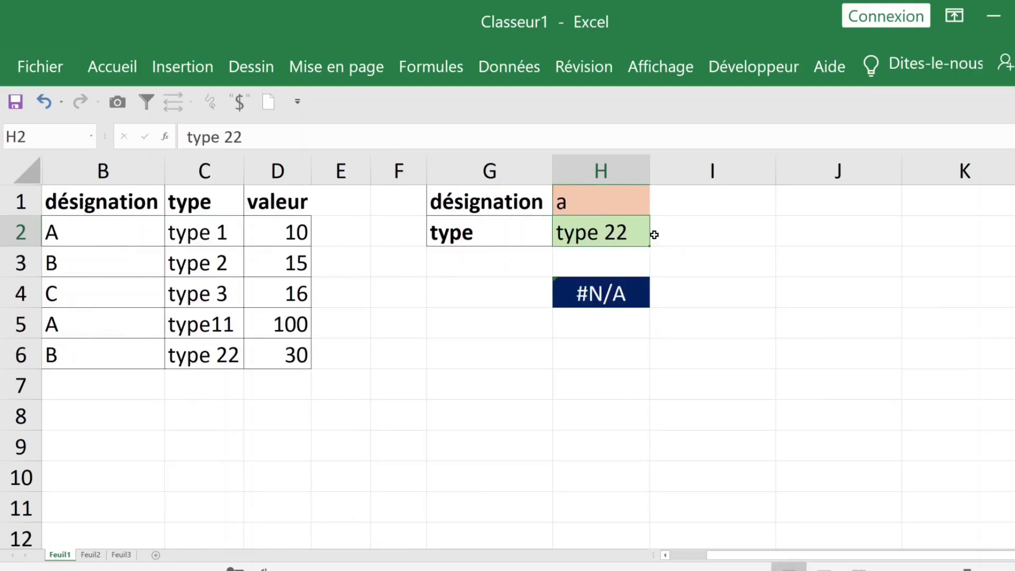
Change the type criterion in H2 to "type11" and check the H4 lookup result against row 5 of the table.
{"action": "double_click", "coordinate": [612, 231]}
{"action": "left_click_drag", "start_coordinate": [608, 231], "coordinate": [647, 228]}
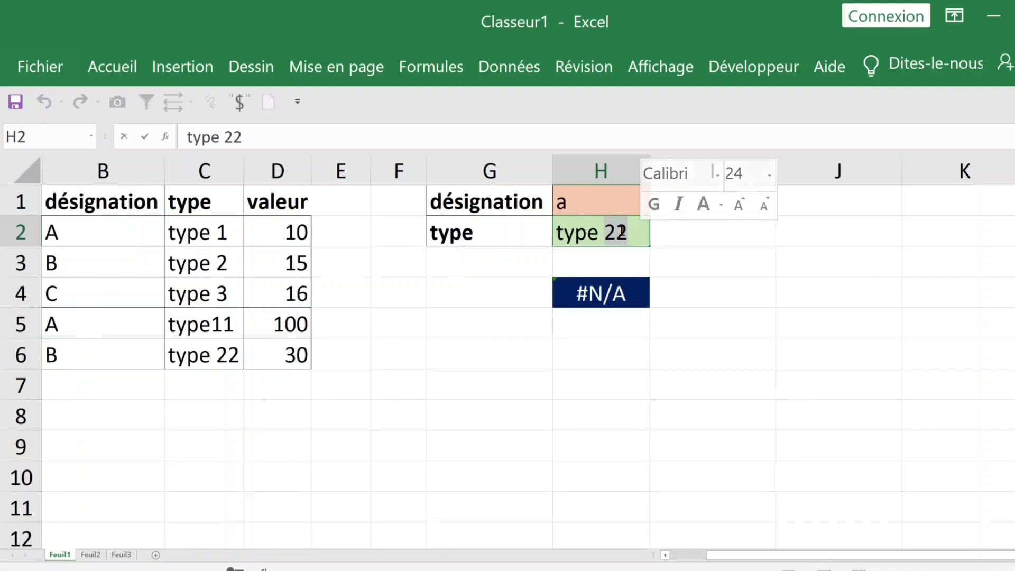
{"action": "key", "text": "BackSpace"}
{"action": "key", "text": "BackSpace"}
{"action": "type", "text": "11"}
{"action": "key", "text": "Return"}
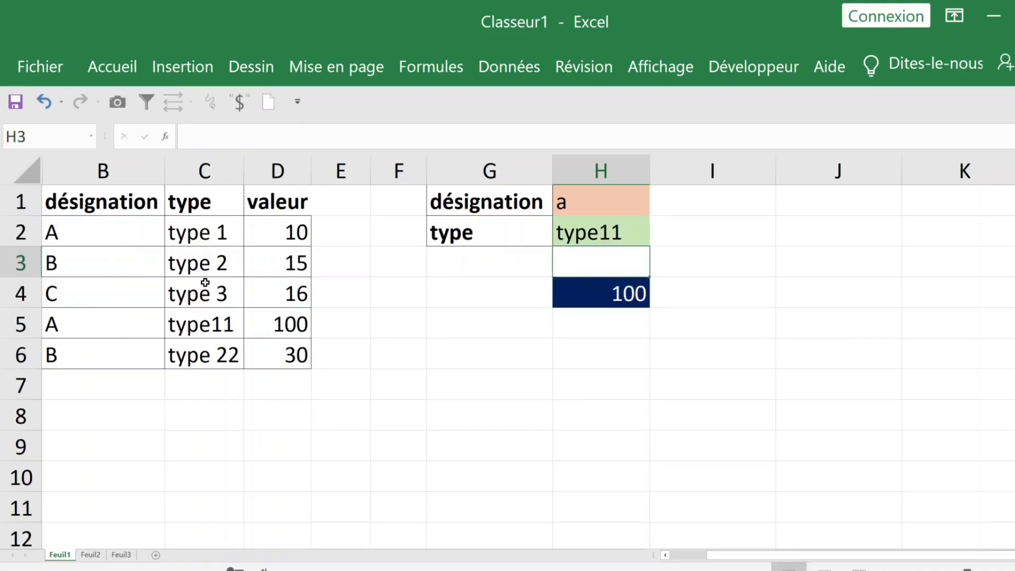
{"action": "left_click_drag", "start_coordinate": [86, 328], "coordinate": [276, 328]}
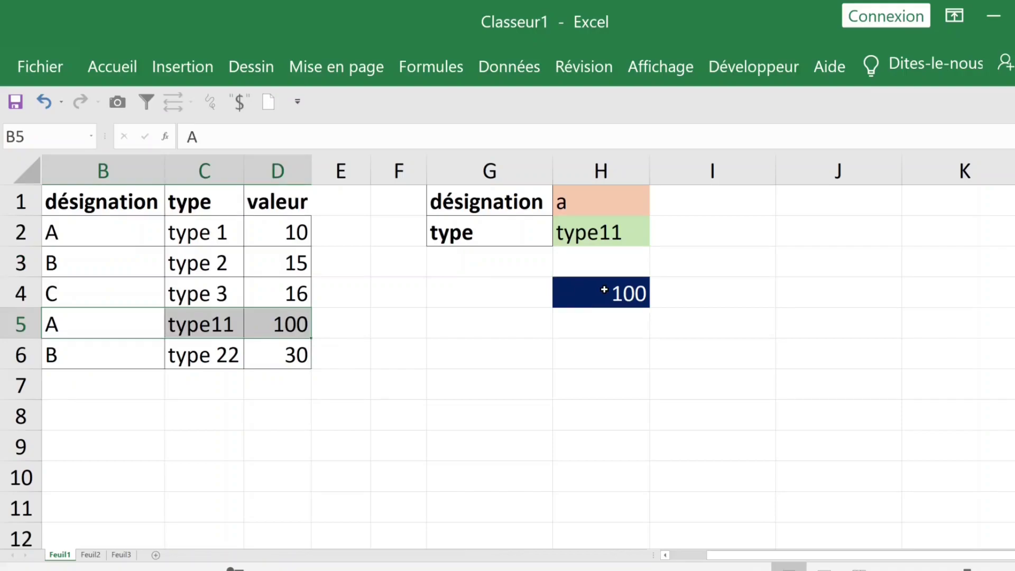
{"action": "left_click", "coordinate": [604, 290]}
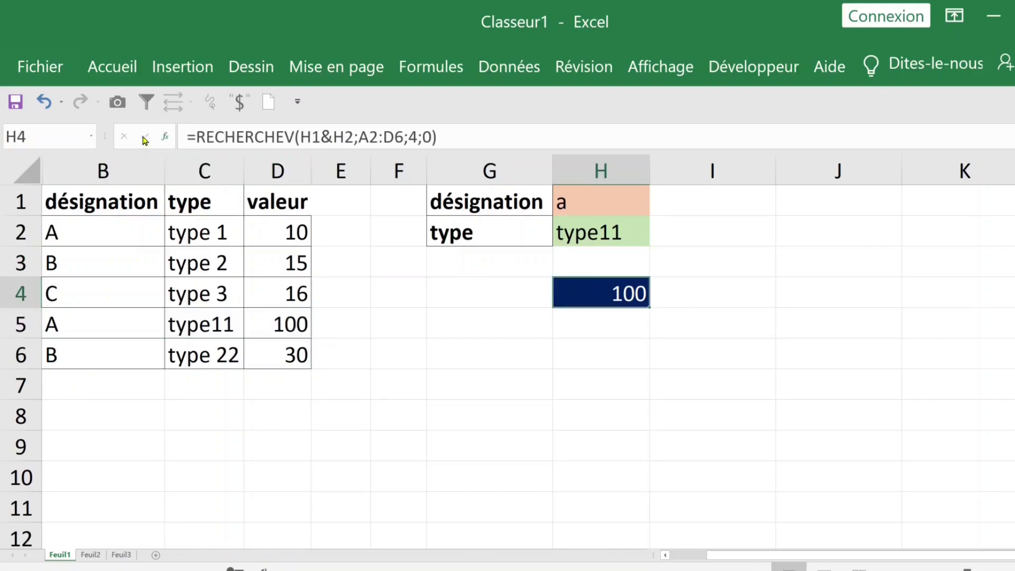
{"action": "left_click", "coordinate": [772, 330]}
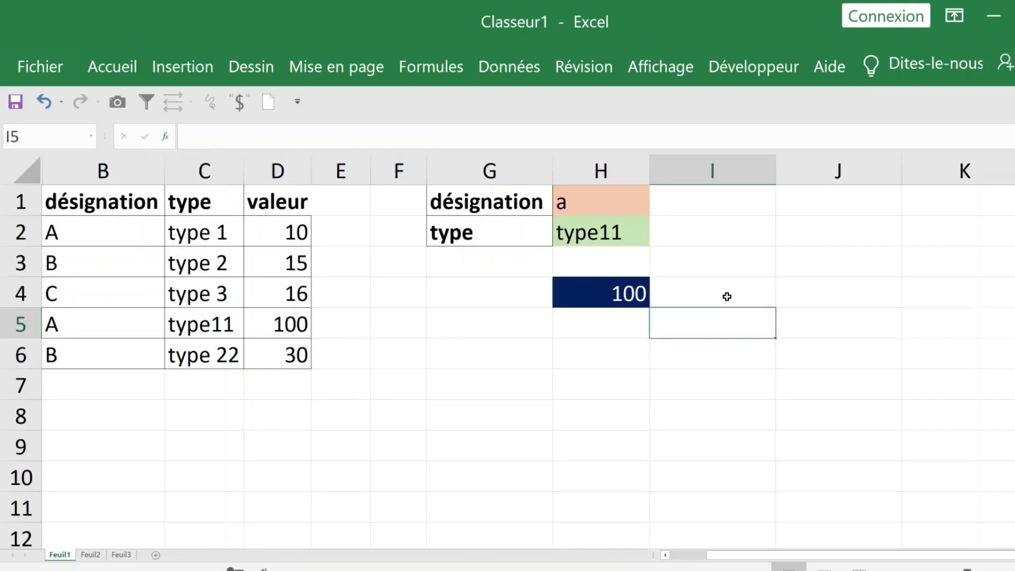
Add a data validation of type Liste to the désignation criterion in H1, with the source A;B;B.
{"action": "left_click", "coordinate": [603, 200]}
{"action": "left_click", "coordinate": [601, 222]}
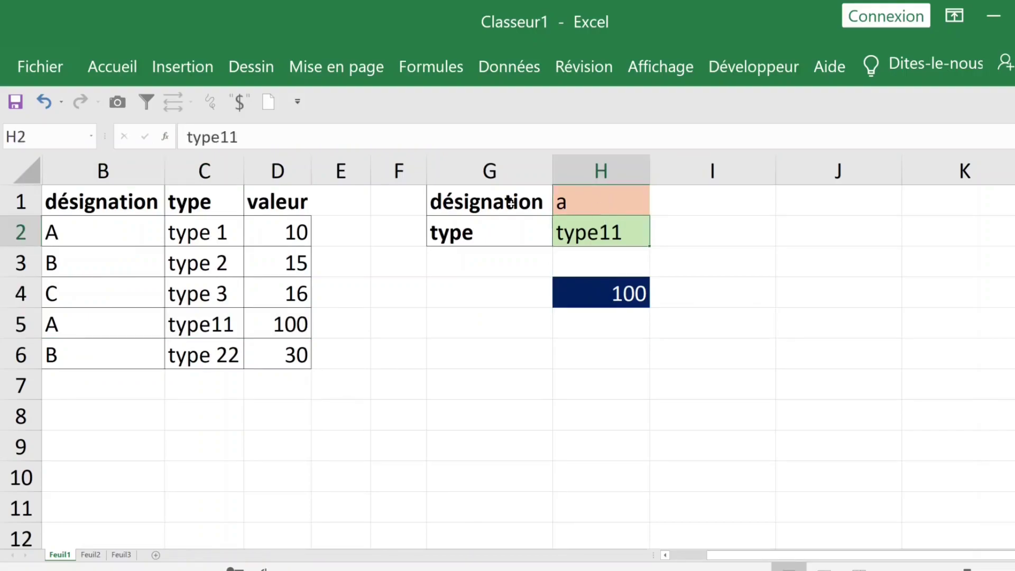
{"action": "left_click", "coordinate": [603, 203]}
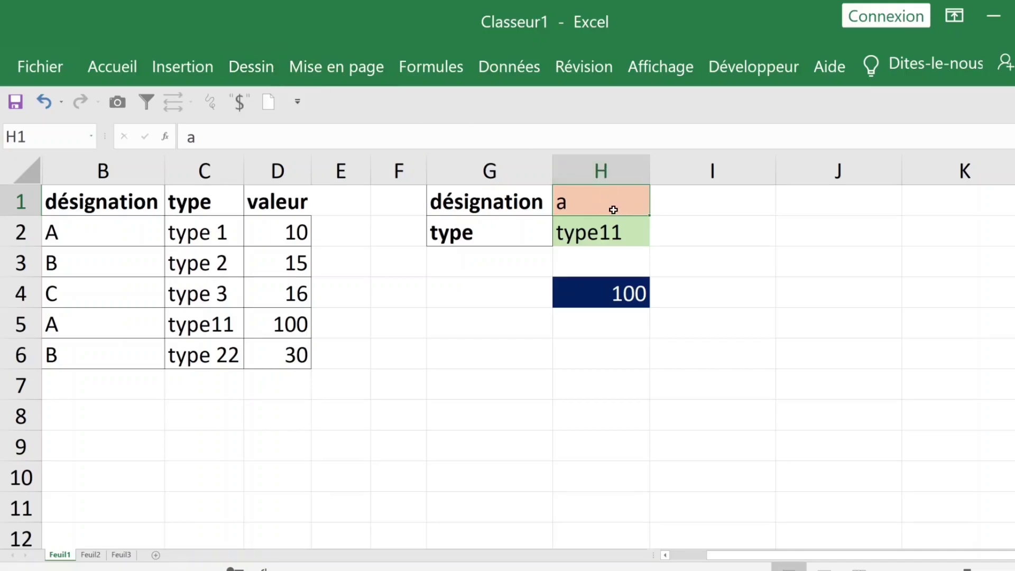
{"action": "left_click", "coordinate": [506, 69]}
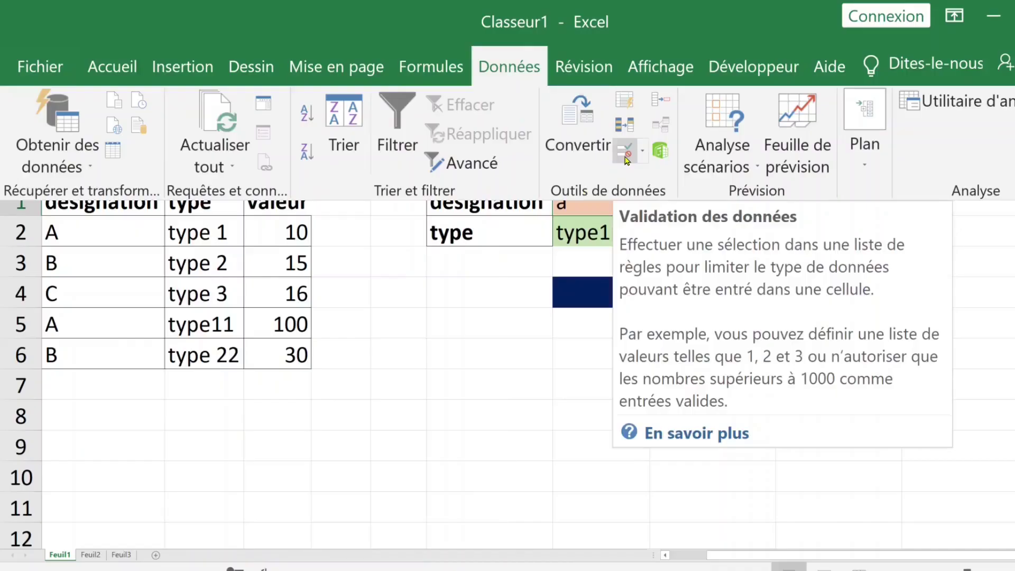
{"action": "left_click", "coordinate": [626, 156]}
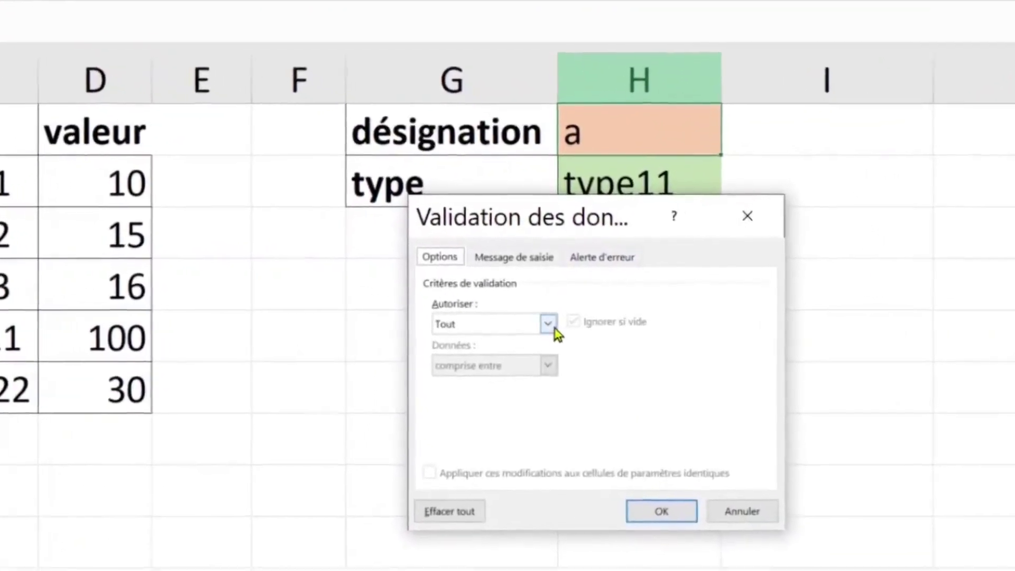
{"action": "left_click", "coordinate": [548, 324]}
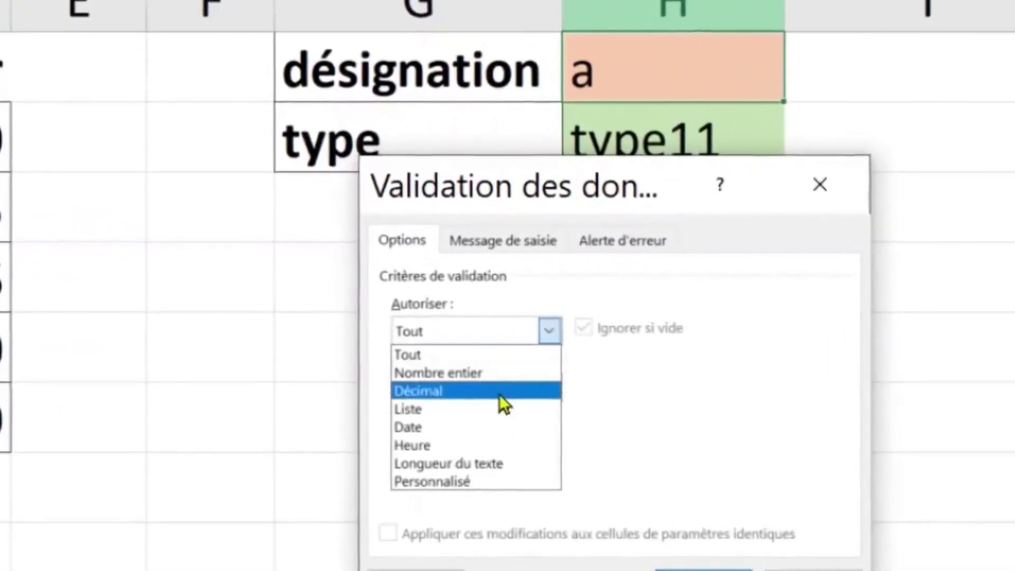
{"action": "left_click", "coordinate": [483, 404]}
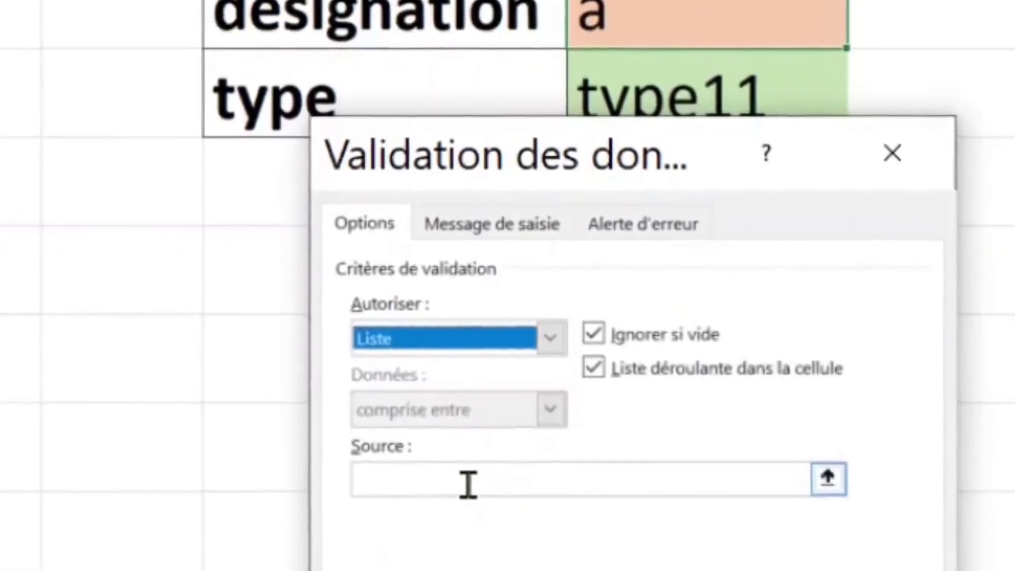
{"action": "left_click", "coordinate": [471, 470]}
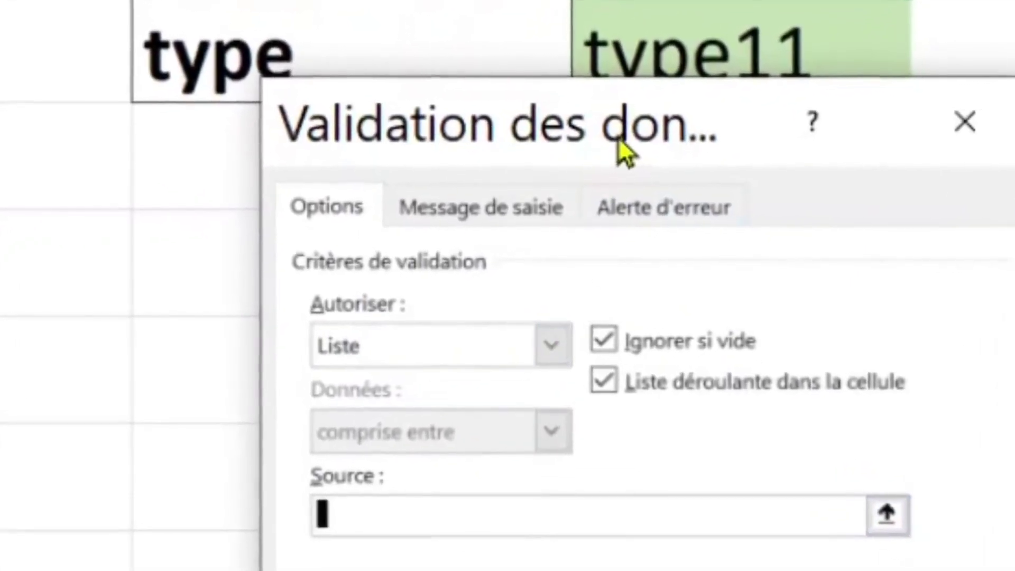
{"action": "type", "text": "A"}
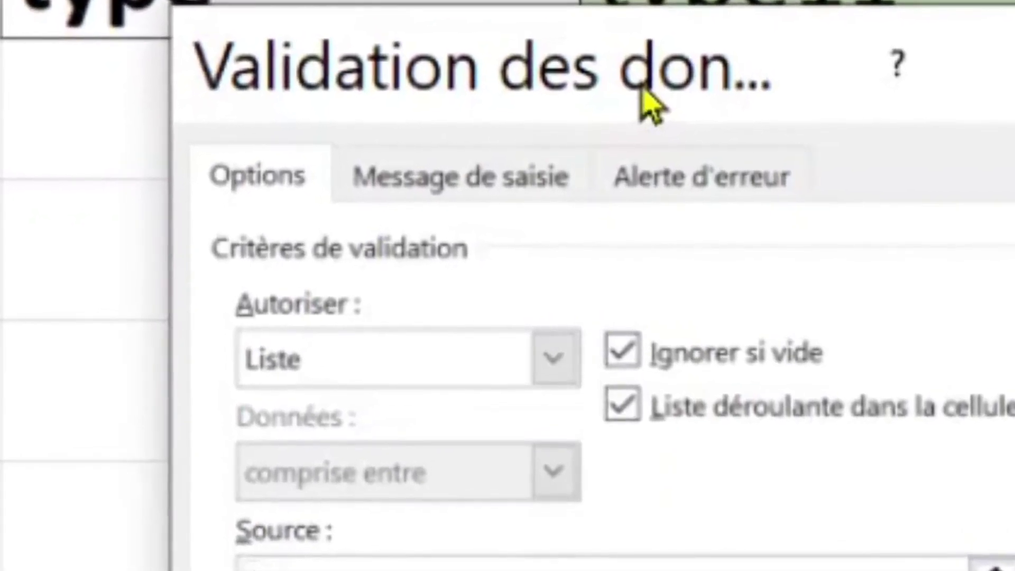
{"action": "type", "text": "d"}
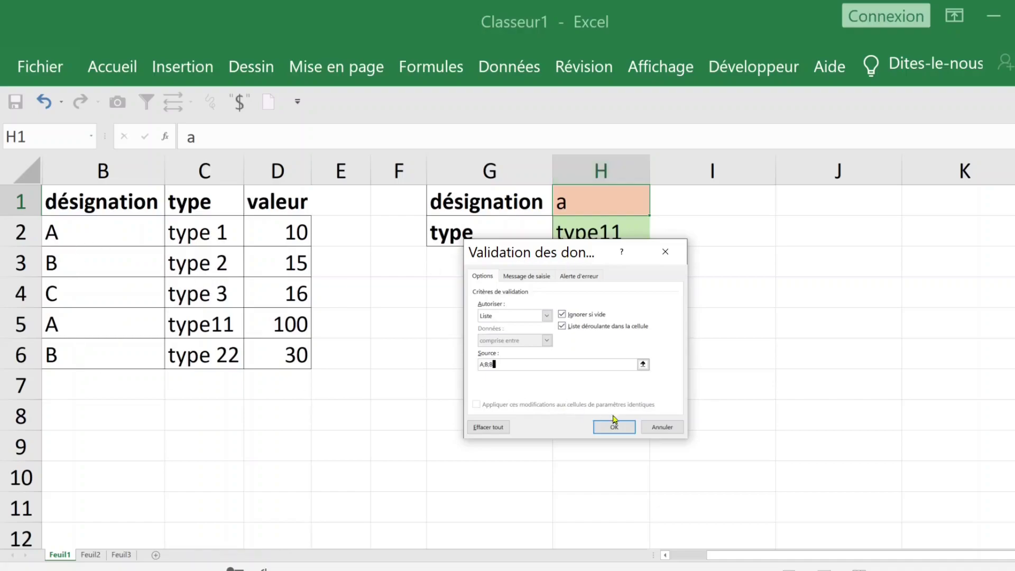
{"action": "left_click", "coordinate": [608, 430]}
{"action": "left_click", "coordinate": [707, 304]}
Choose B for the désignation criterion from the dropdown list in H1, trying both B entries.
{"action": "left_click", "coordinate": [612, 204]}
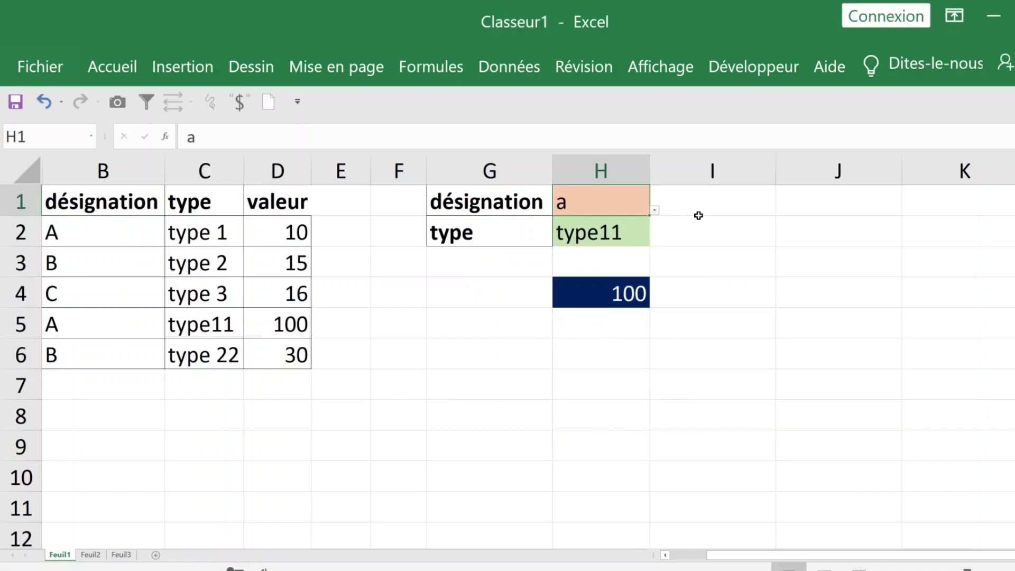
{"action": "key", "text": "alt+Down"}
{"action": "key", "text": "Down"}
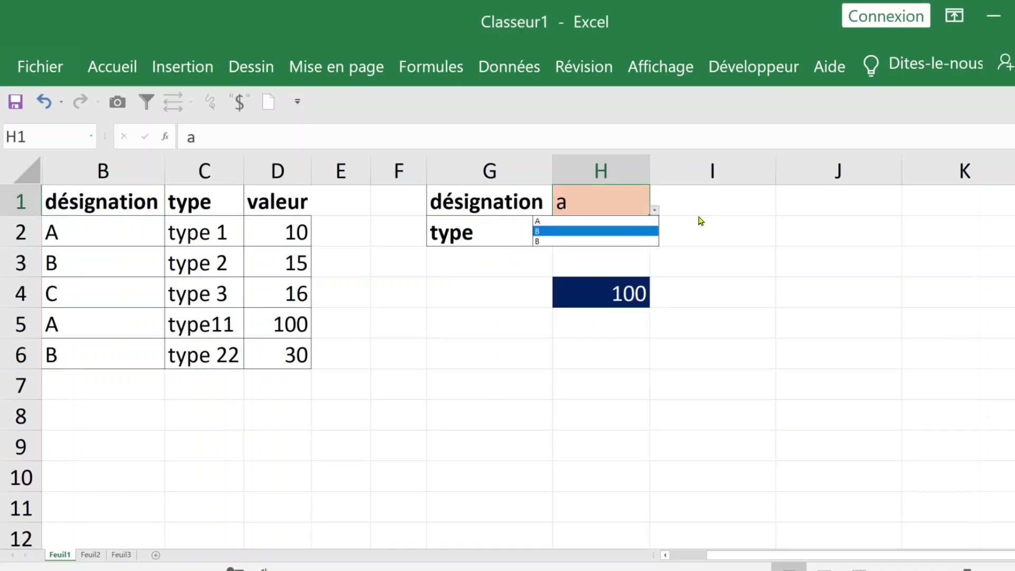
{"action": "key", "text": "Return"}
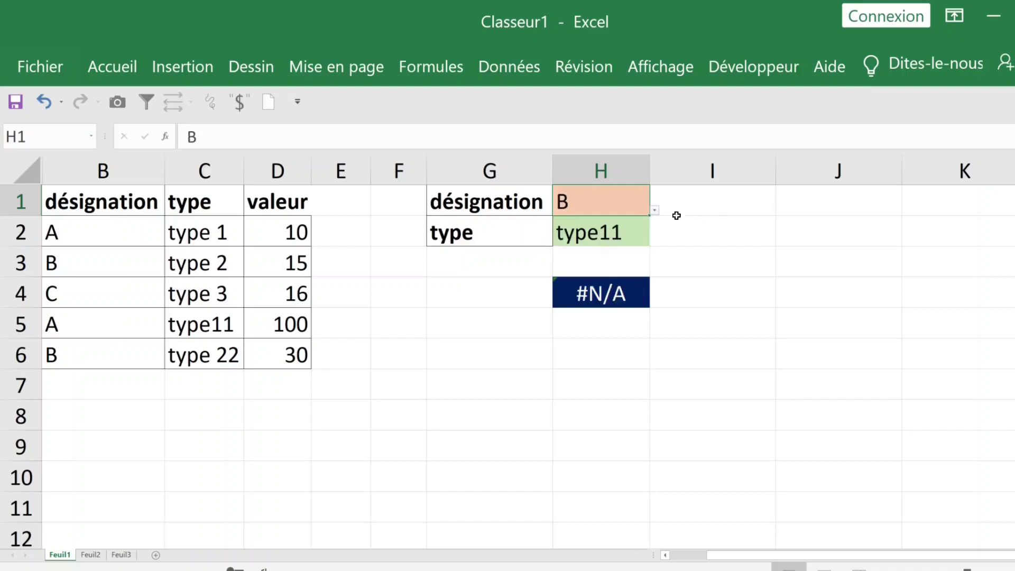
{"action": "double_click", "coordinate": [623, 204]}
{"action": "key", "text": "Escape"}
{"action": "left_click", "coordinate": [657, 210]}
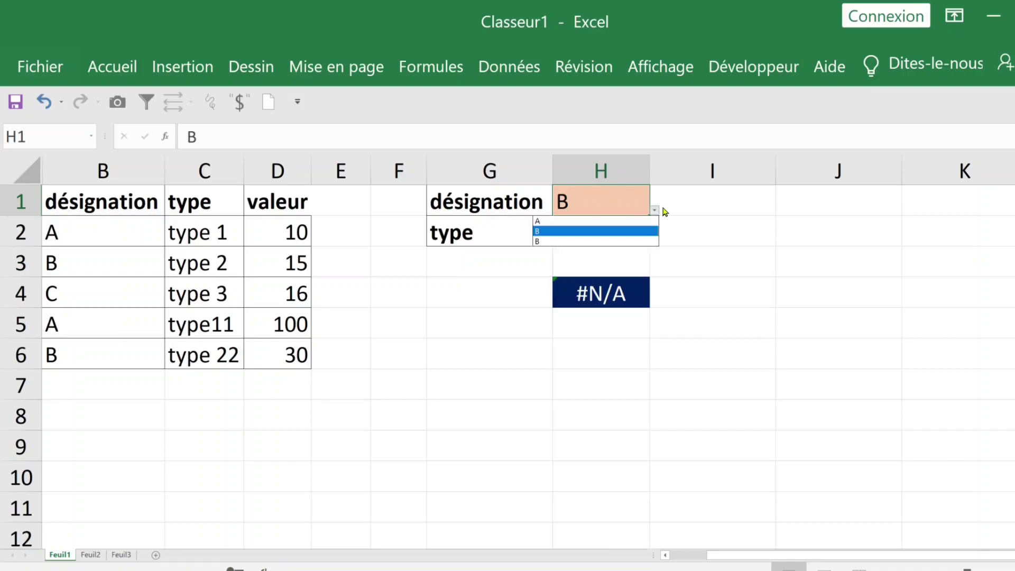
{"action": "left_click", "coordinate": [602, 241]}
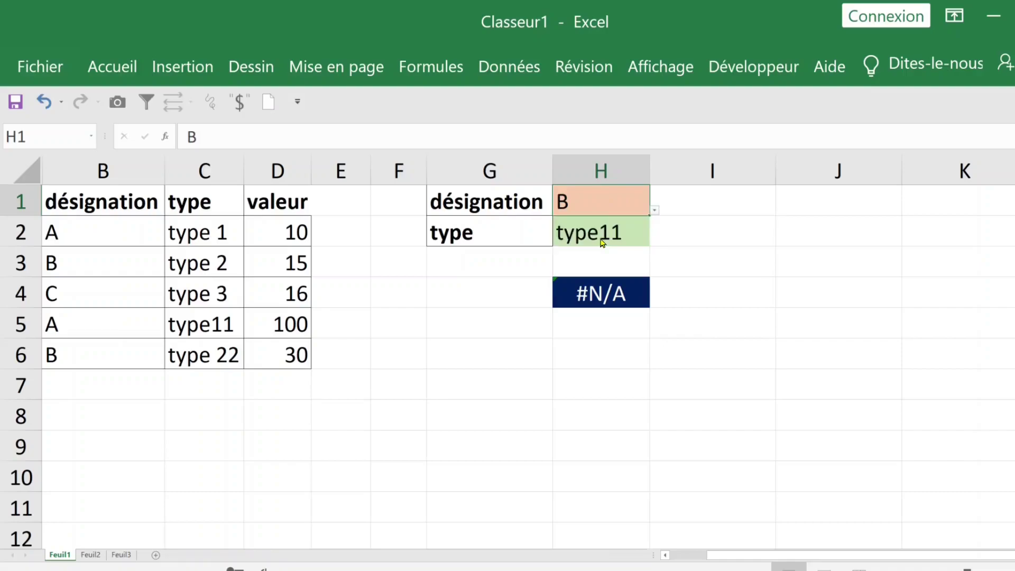
{"action": "left_click", "coordinate": [701, 255]}
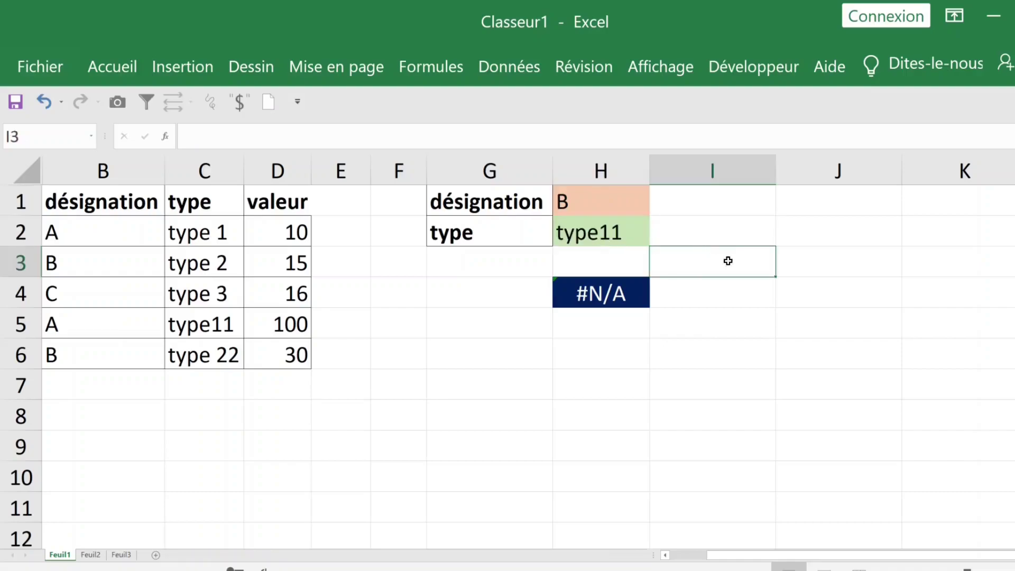
Set the type criterion in H2 to "type 3".
{"action": "left_click", "coordinate": [612, 235]}
{"action": "double_click", "coordinate": [620, 233]}
{"action": "key", "text": "BackSpace"}
{"action": "key", "text": "BackSpace"}
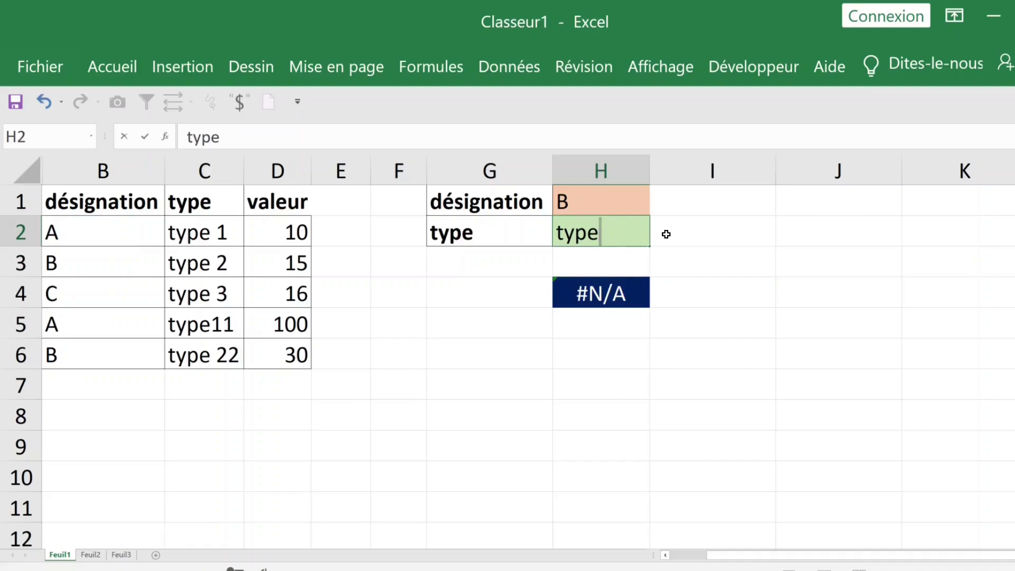
{"action": "type", "text": "3"}
{"action": "key", "text": "Return"}
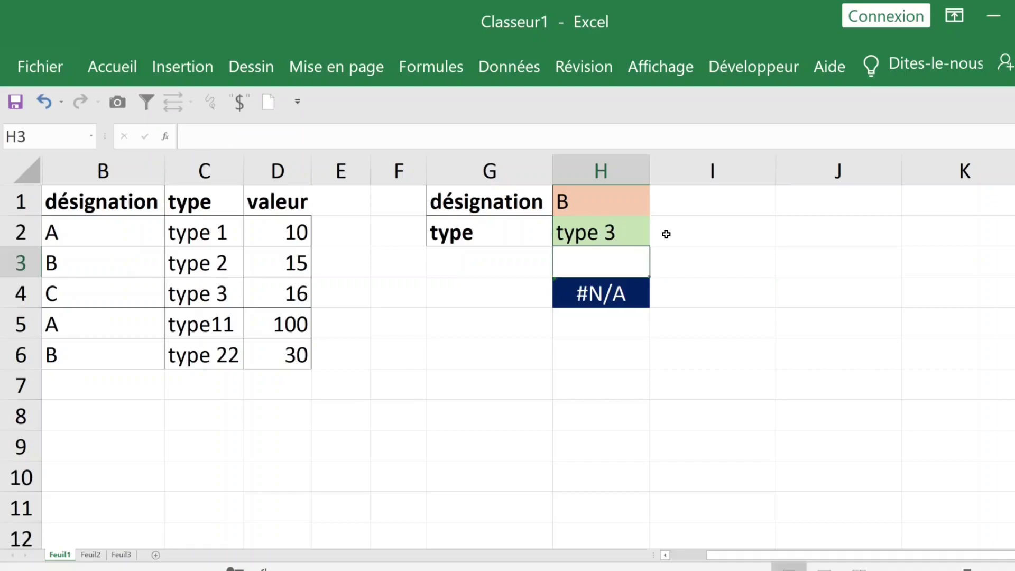
{"action": "left_click", "coordinate": [608, 232]}
{"action": "left_click", "coordinate": [603, 206]}
{"action": "double_click", "coordinate": [598, 201]}
{"action": "key", "text": "BackSpace"}
{"action": "type", "text": "c"}
{"action": "key", "text": "Escape"}
{"action": "left_click", "coordinate": [716, 260]}
{"action": "left_click", "coordinate": [608, 200]}
{"action": "left_click", "coordinate": [654, 212]}
{"action": "left_click", "coordinate": [562, 243]}
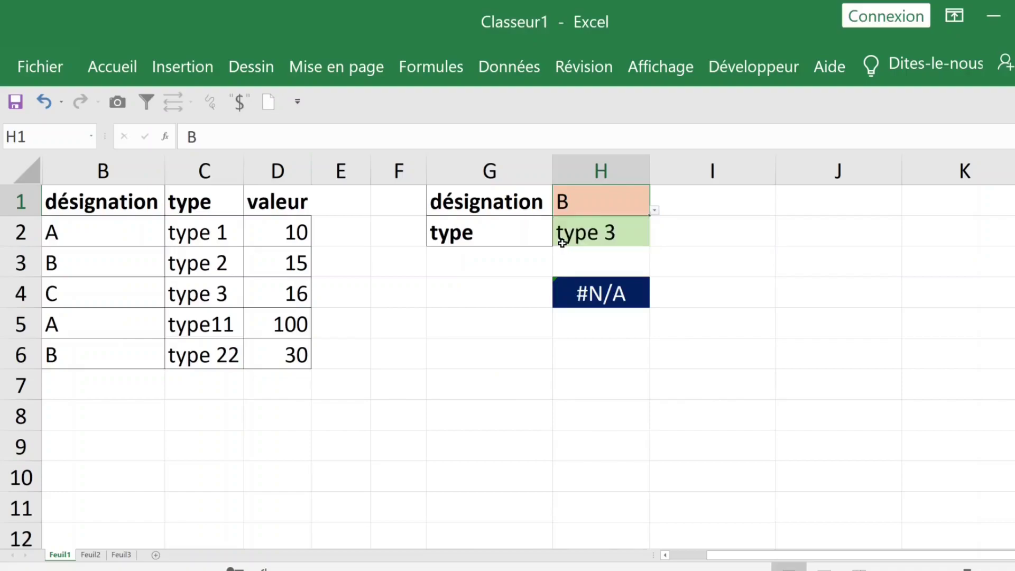
Set the désignation criterion in H1 to "c" and check the RECHERCHEV lookup in H4.
{"action": "left_click", "coordinate": [734, 292]}
{"action": "left_click", "coordinate": [574, 207]}
{"action": "left_click", "coordinate": [609, 236]}
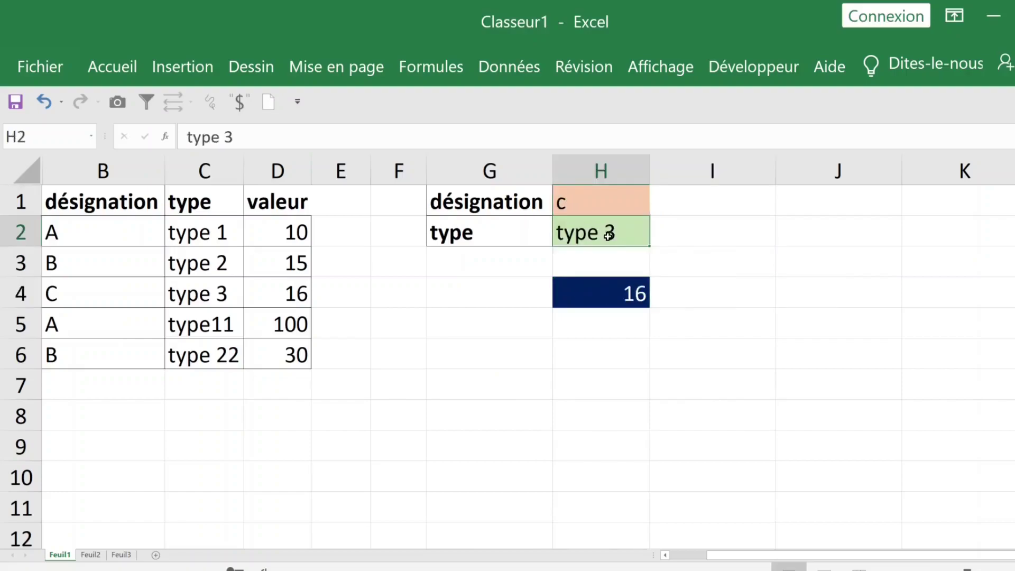
{"action": "left_click", "coordinate": [638, 291]}
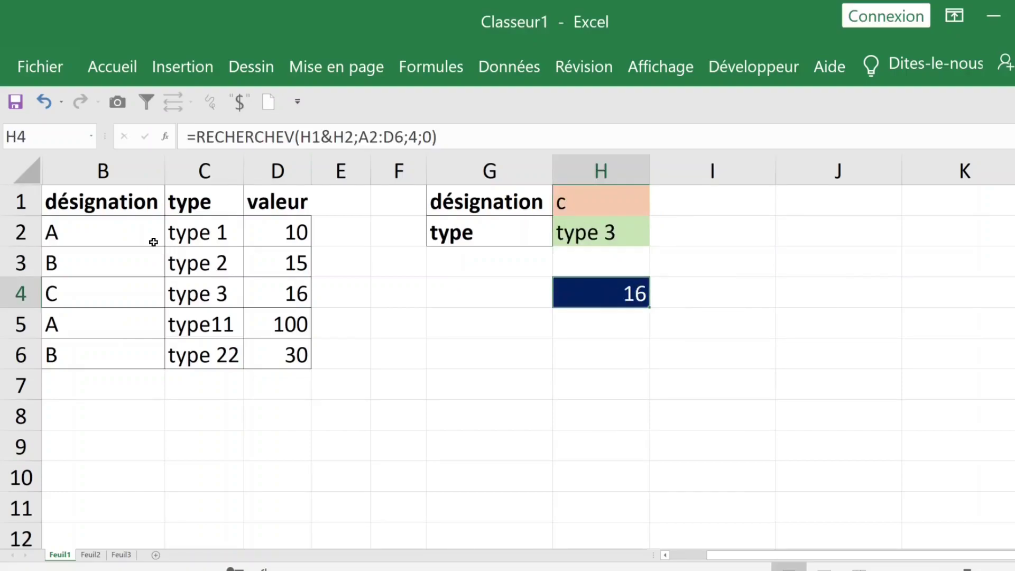
Unhide helper column A in front of the désignation, type and valeur columns.
{"action": "left_click", "coordinate": [96, 231]}
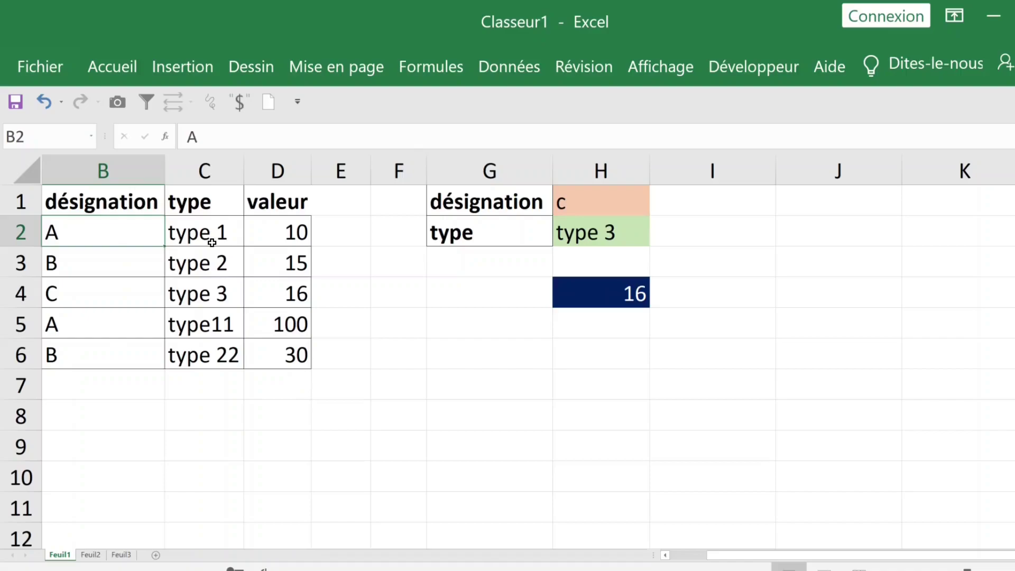
{"action": "left_click", "coordinate": [98, 171]}
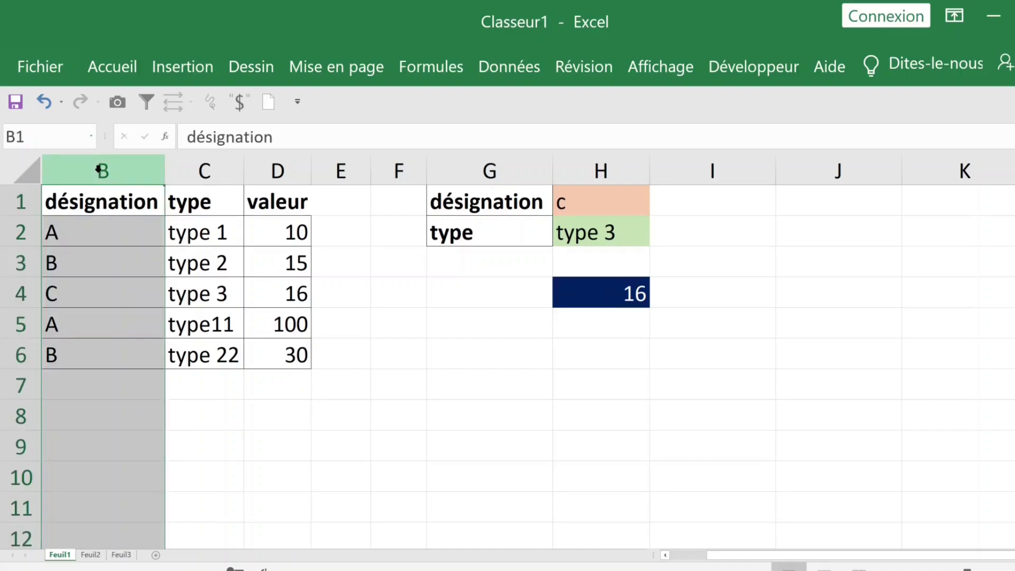
{"action": "left_click_drag", "start_coordinate": [263, 167], "coordinate": [75, 164]}
{"action": "right_click", "coordinate": [73, 173]}
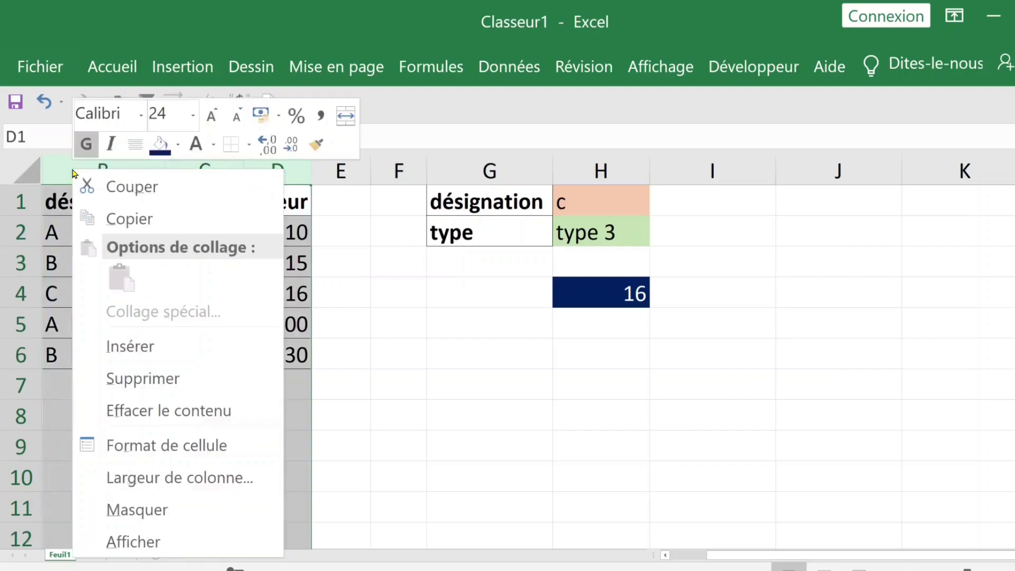
{"action": "left_click", "coordinate": [171, 545]}
{"action": "left_click", "coordinate": [136, 232]}
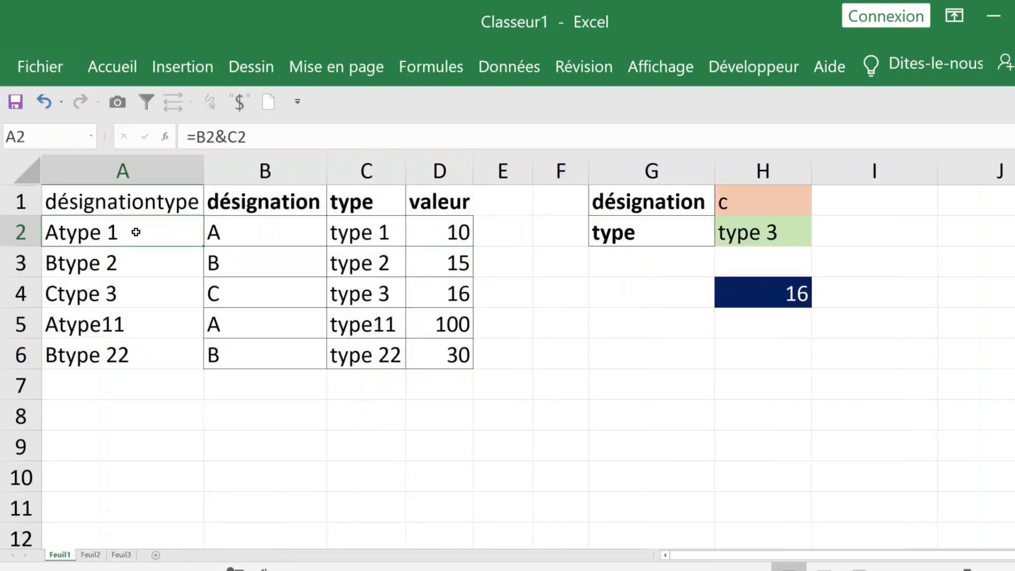
Rename the helper column's header in A1 to "colonne" and autofit the width of column A.
{"action": "left_click", "coordinate": [130, 199]}
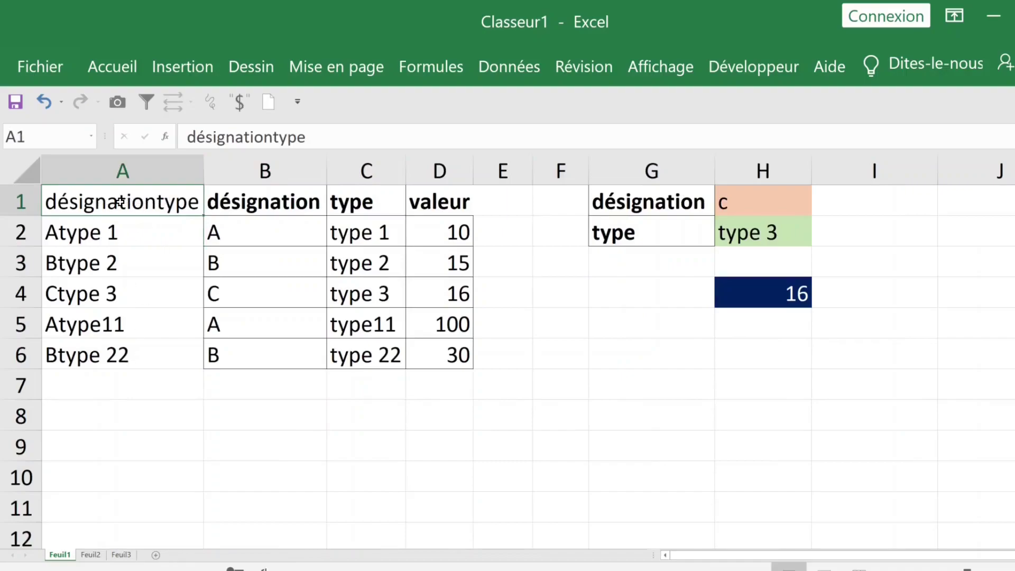
{"action": "type", "text": "col"}
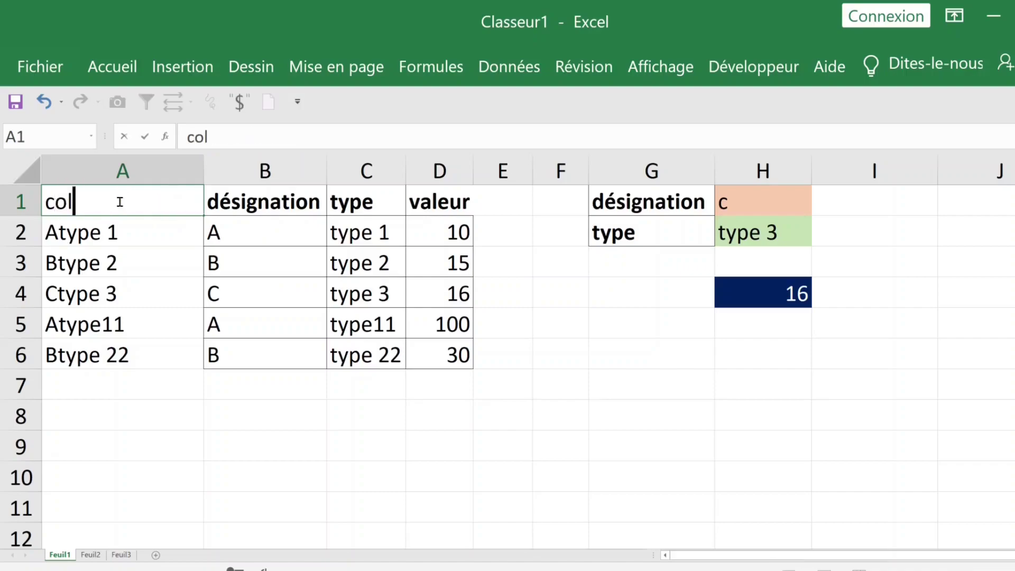
{"action": "type", "text": "onne"}
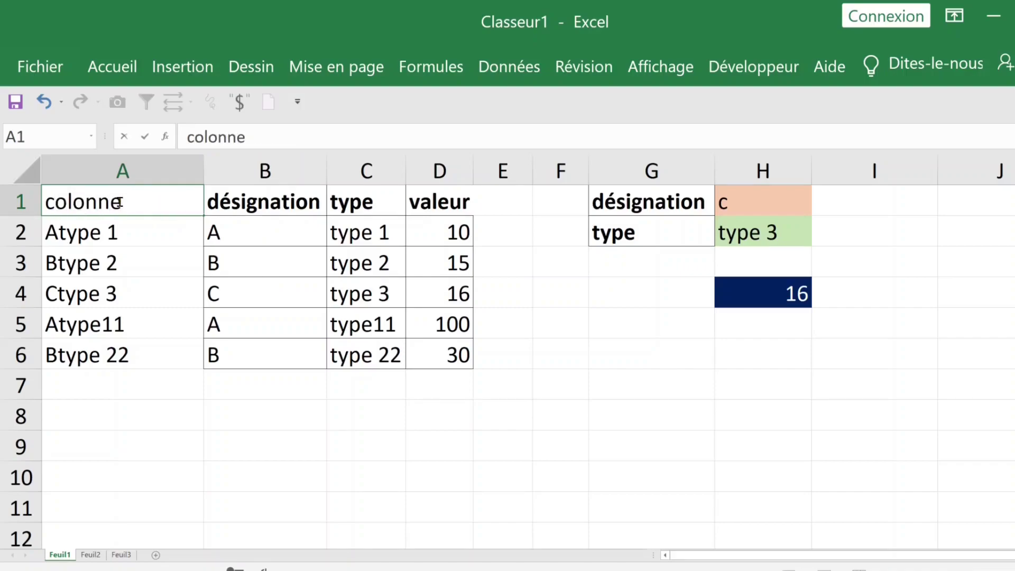
{"action": "left_click", "coordinate": [142, 295]}
{"action": "double_click", "coordinate": [204, 173]}
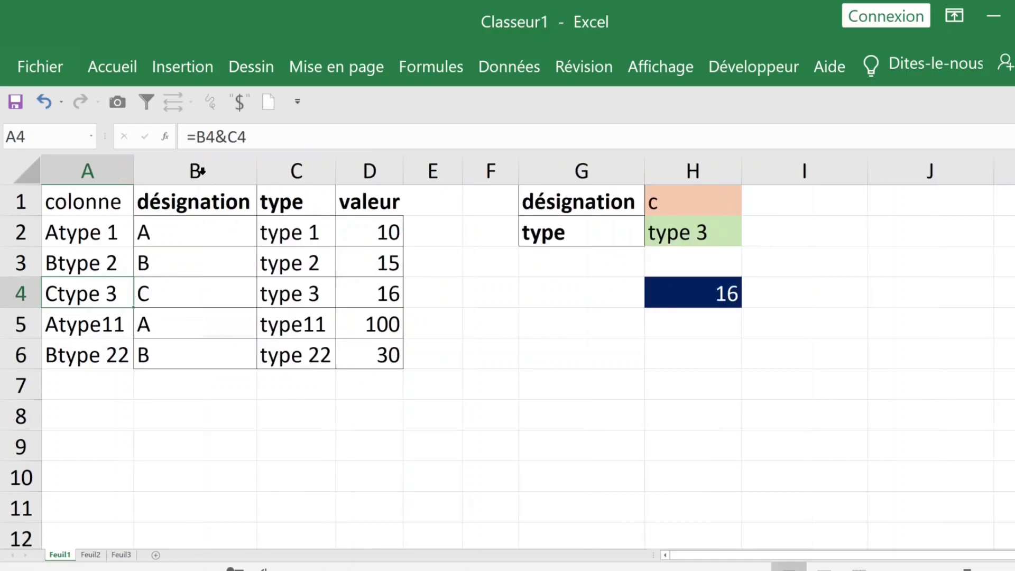
Open the helper column's concatenation formula in A2 to examine its cell references.
{"action": "left_click", "coordinate": [86, 237]}
{"action": "double_click", "coordinate": [83, 234]}
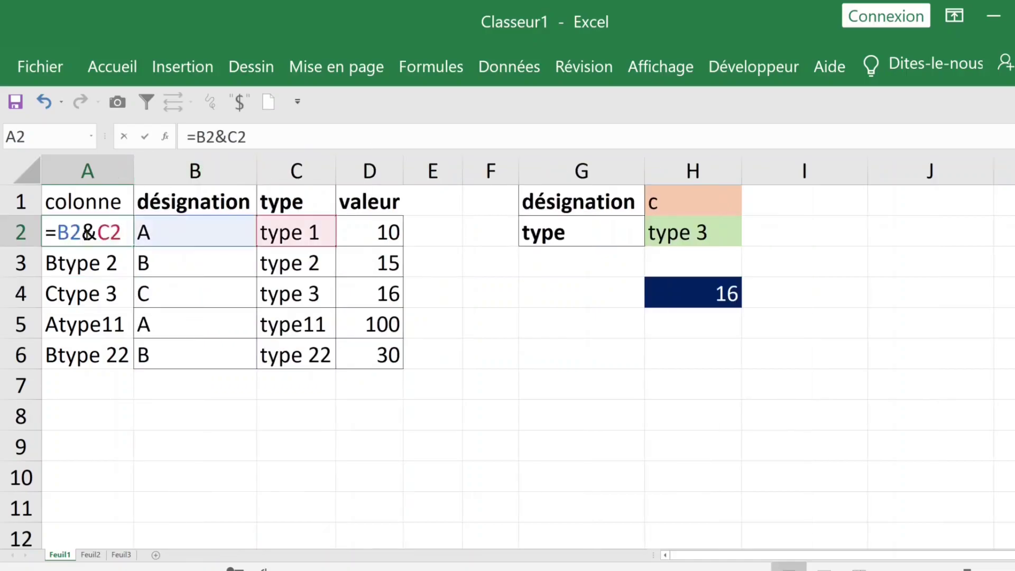